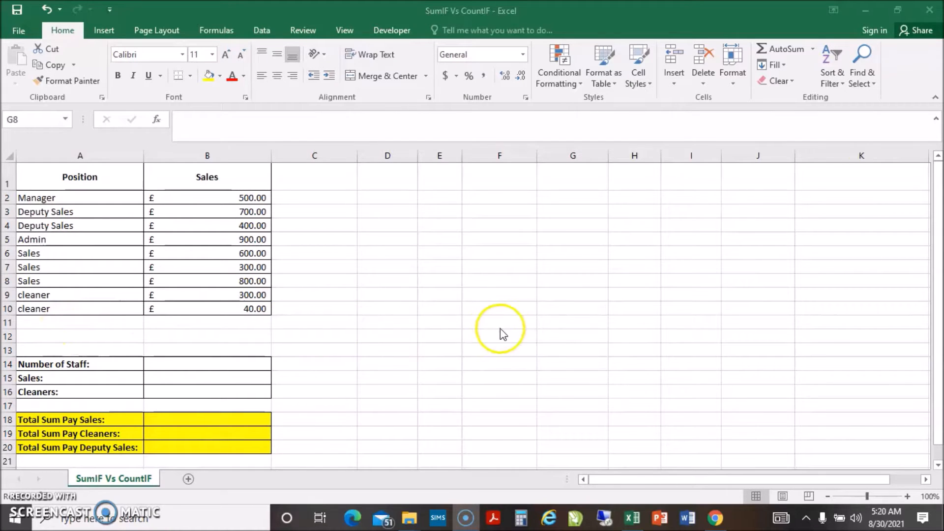
Enter the label "count" in cell D11 beside the sales table
click(391, 321)
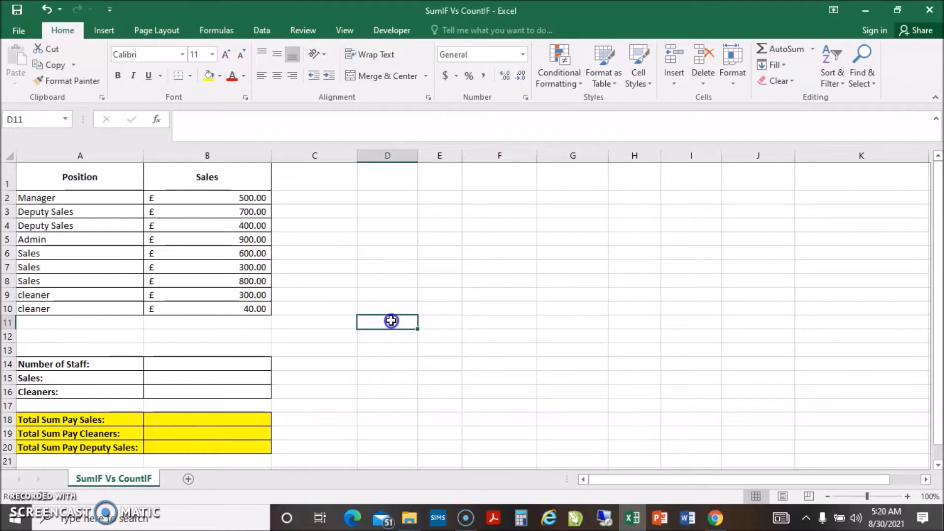
text(count)
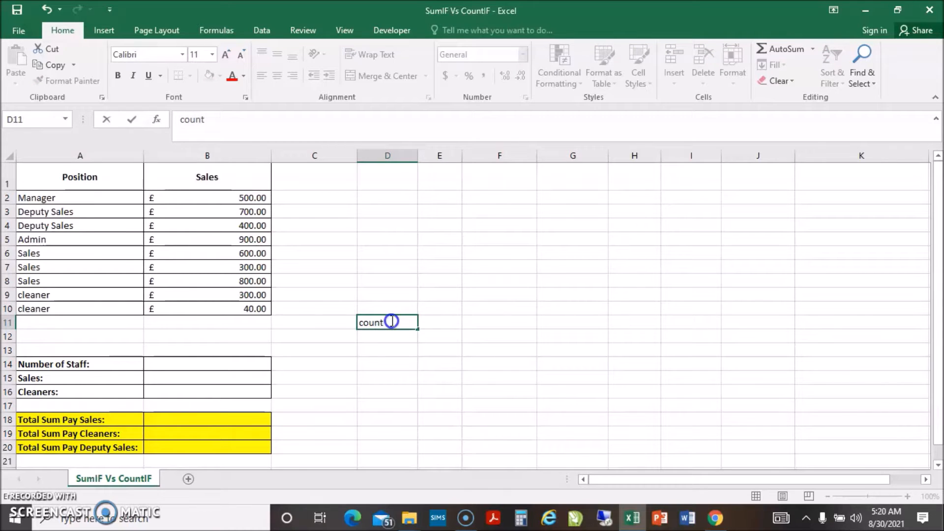
click(412, 349)
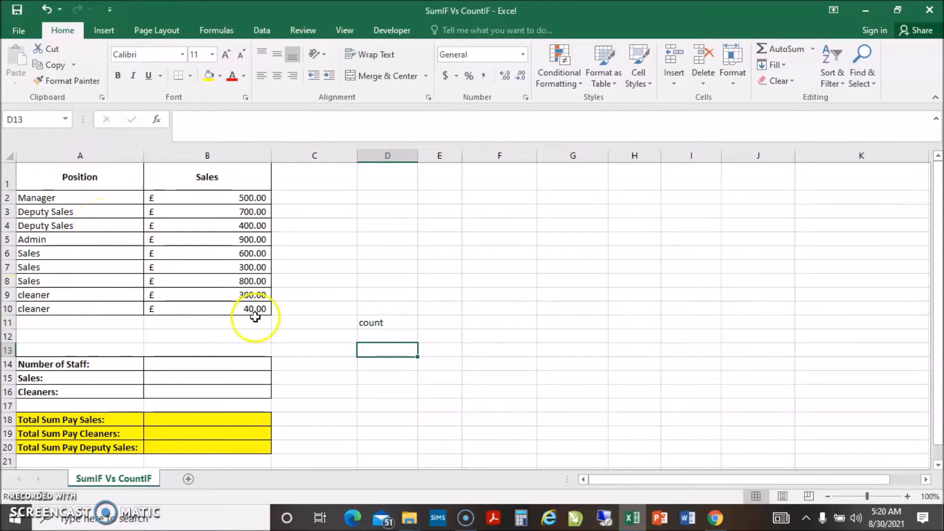
click(388, 321)
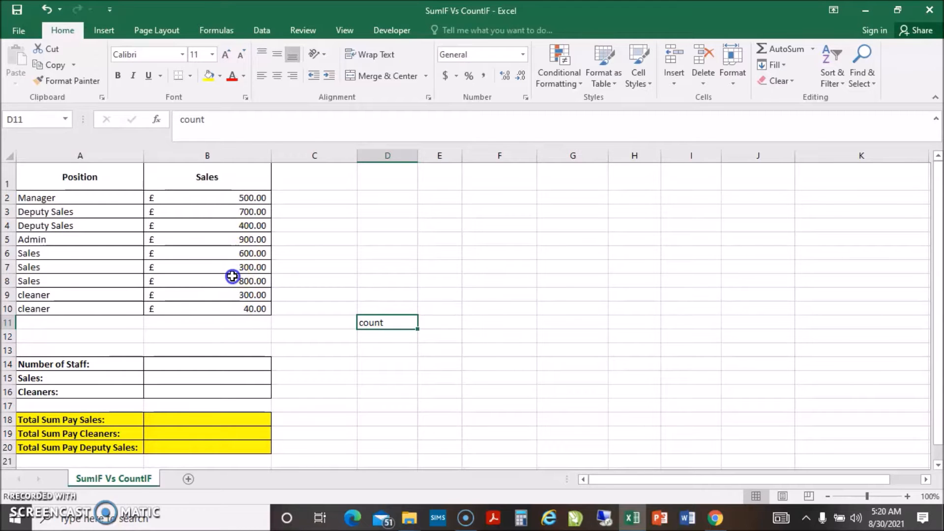
Count the numeric sales entries in cell B11 with the formula =COUNT(B2:B10)
click(178, 323)
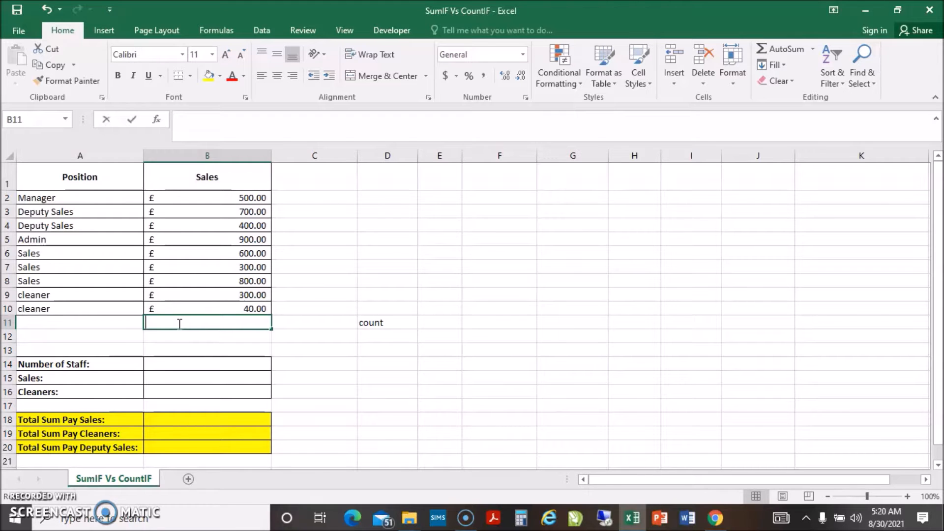
text(=cou)
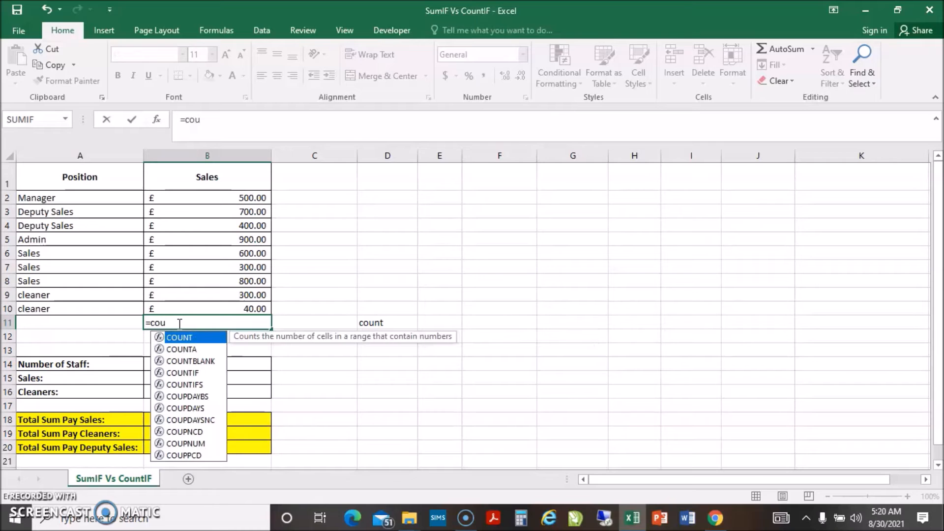
text(nt)
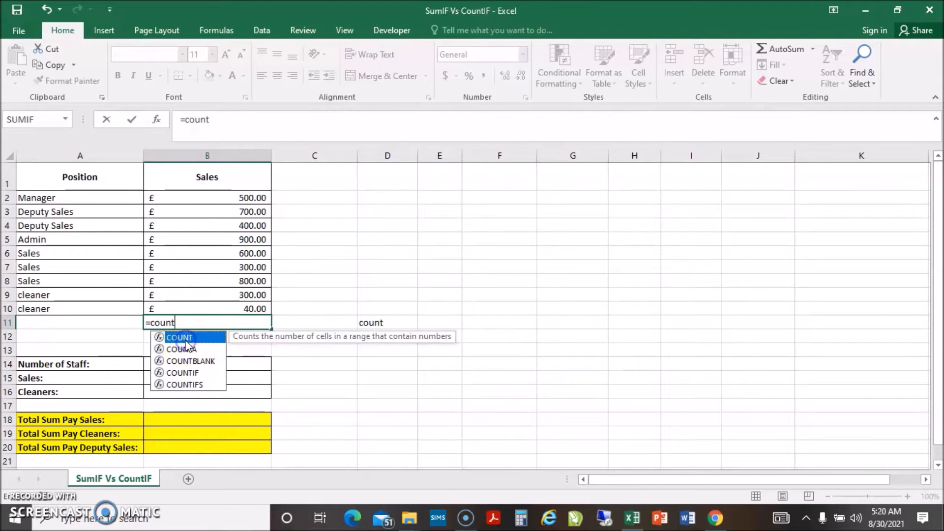
key(Tab)
drag(190, 193, 195, 307)
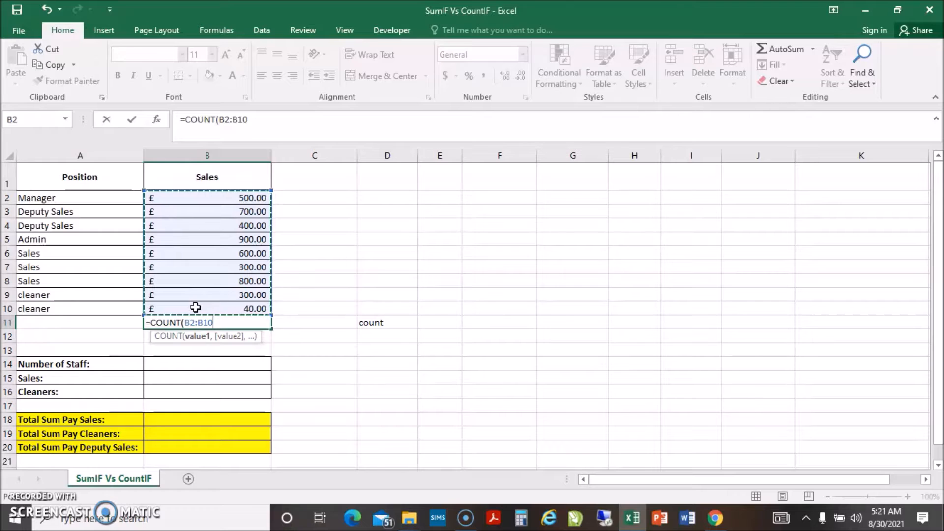
text())
key(Return)
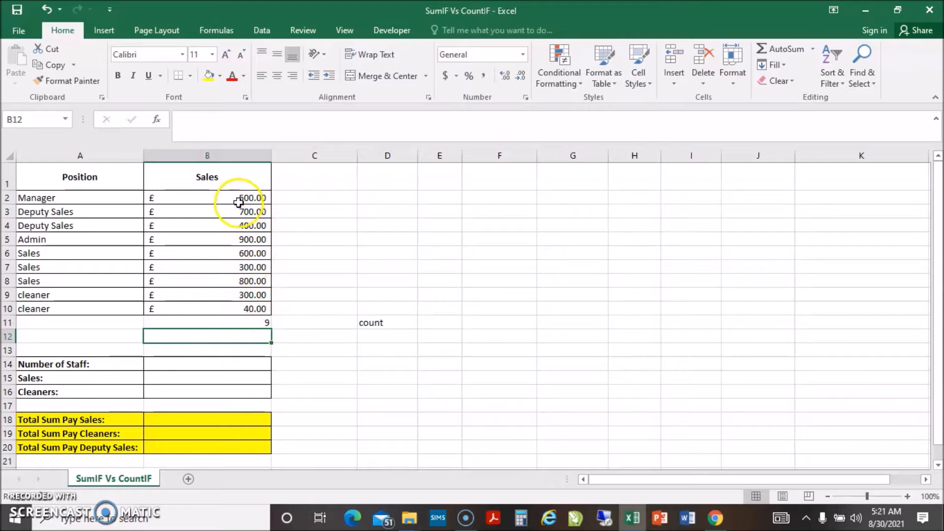
click(248, 323)
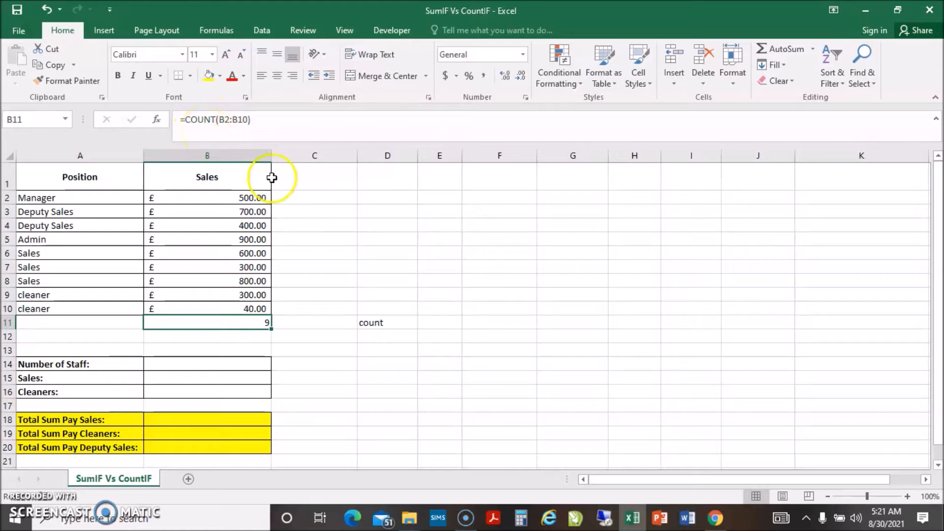
Enter the label "counta" in cell E11, next to the "count" label
click(439, 326)
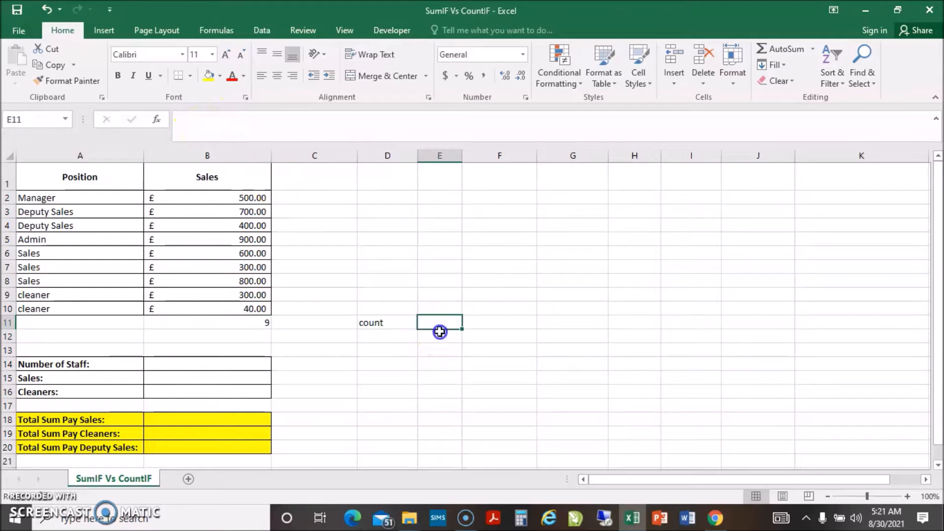
text(count)
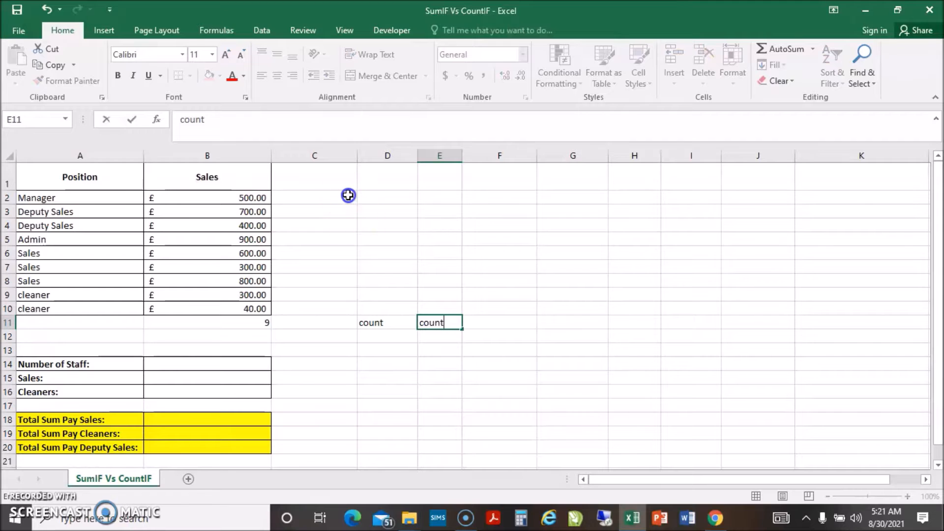
text(a)
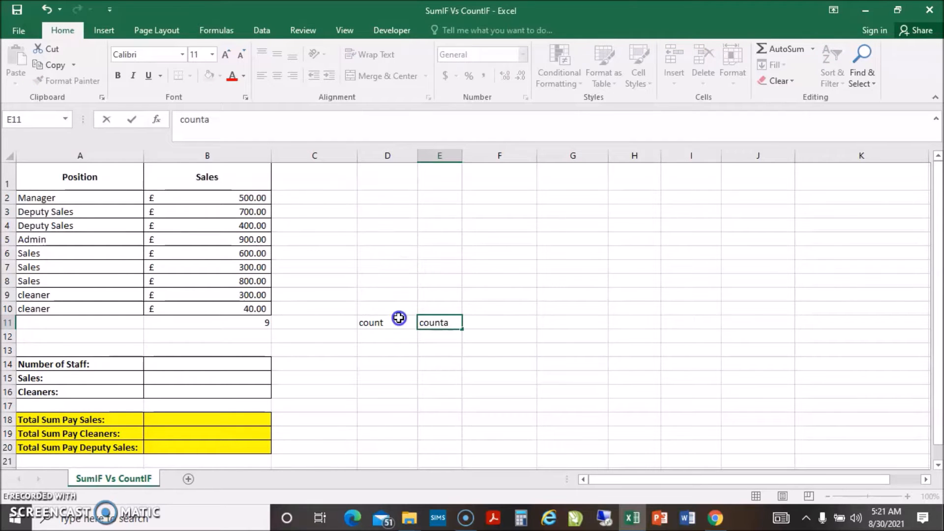
click(345, 338)
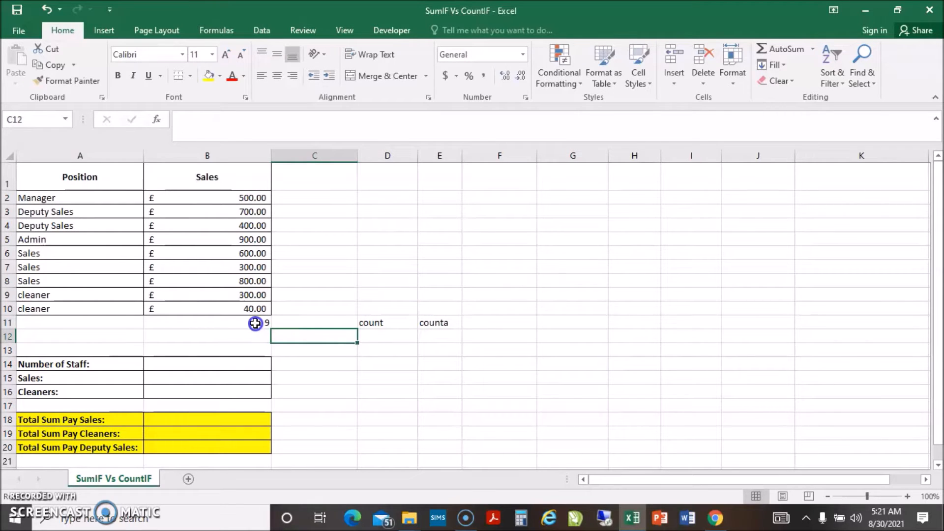
Replace the formula in B11 with a COUNTA over the sales range B2:B10
click(255, 323)
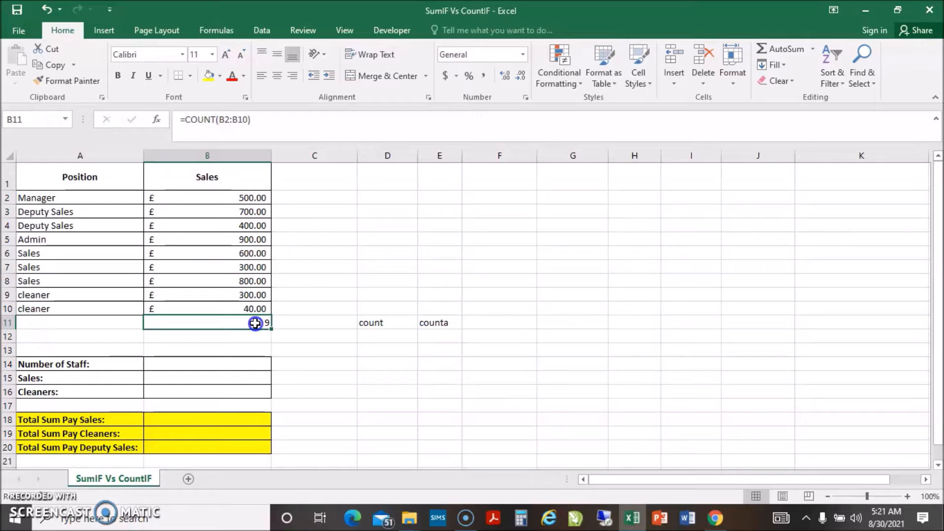
double_click(255, 323)
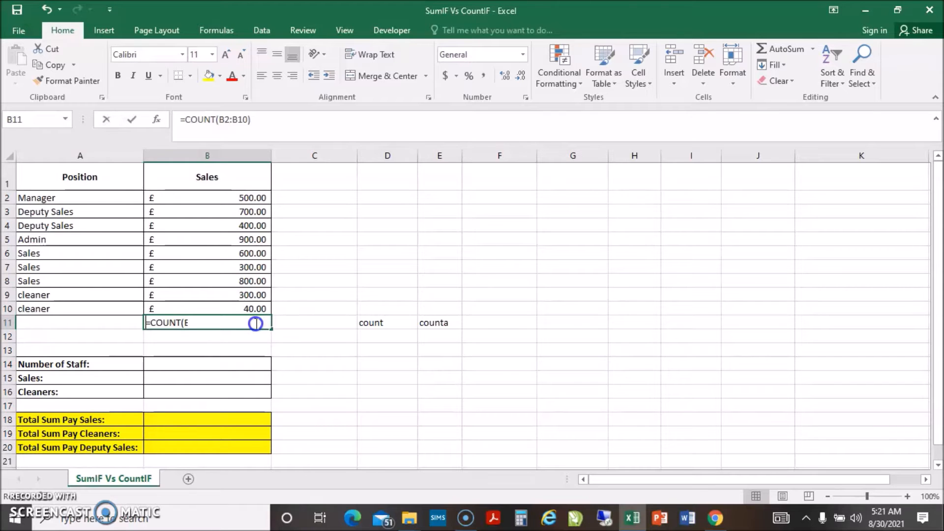
key(Escape)
text(=coun)
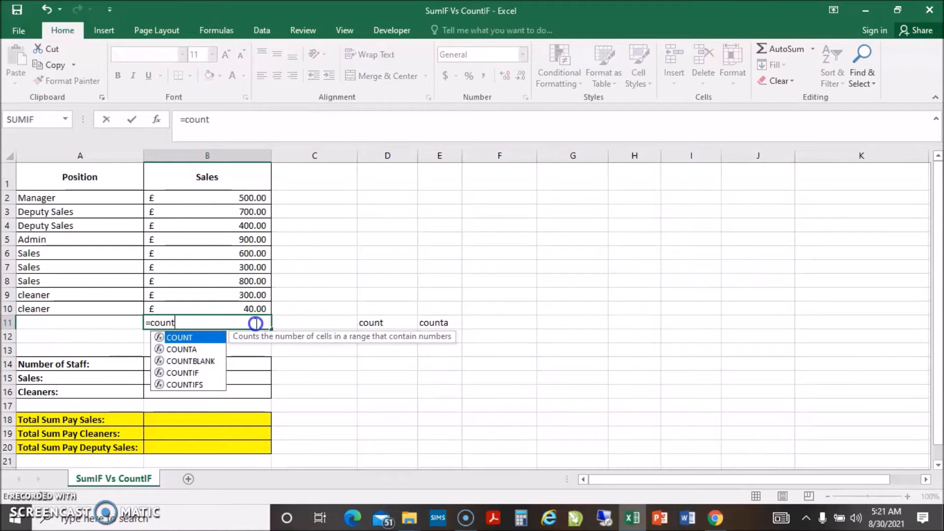
text(t)
double_click(189, 349)
drag(249, 199, 243, 310)
key(Return)
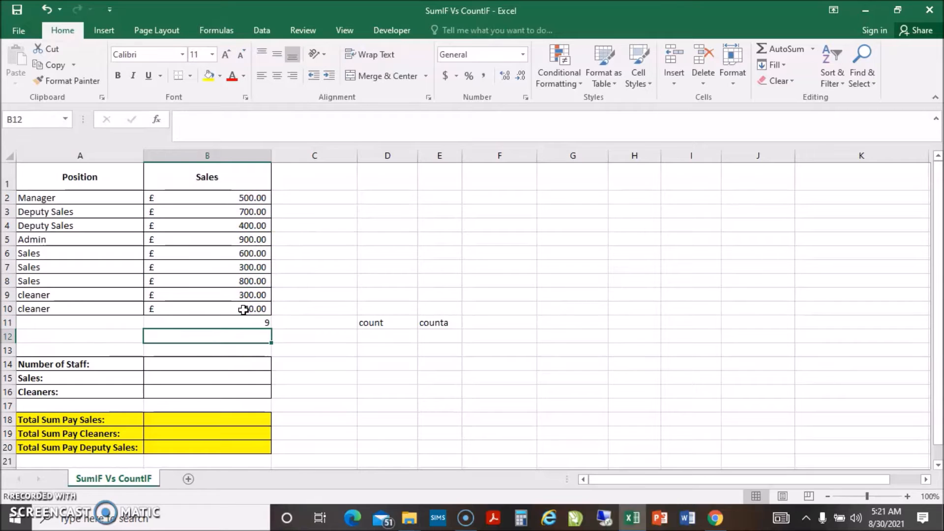
click(368, 275)
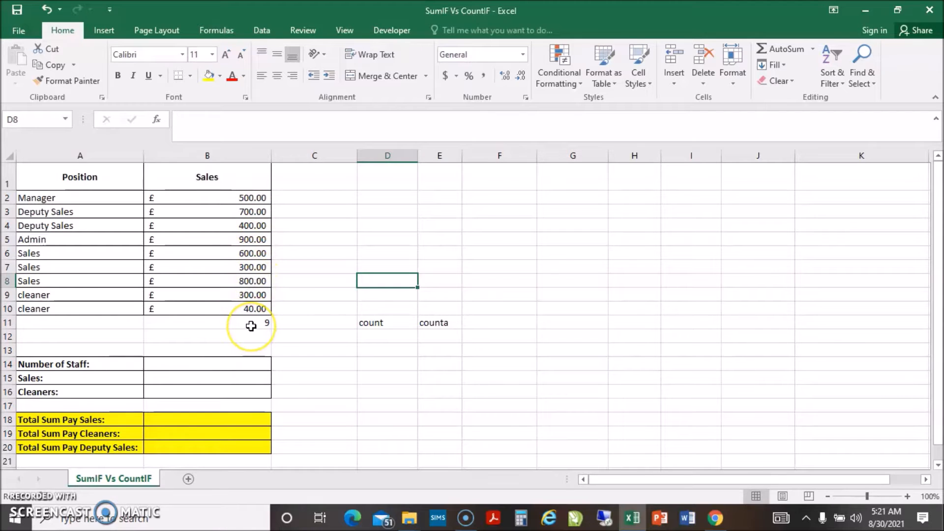
Count the text entries of the Position column in cell A11 with a COUNTA over A2:A10
click(56, 323)
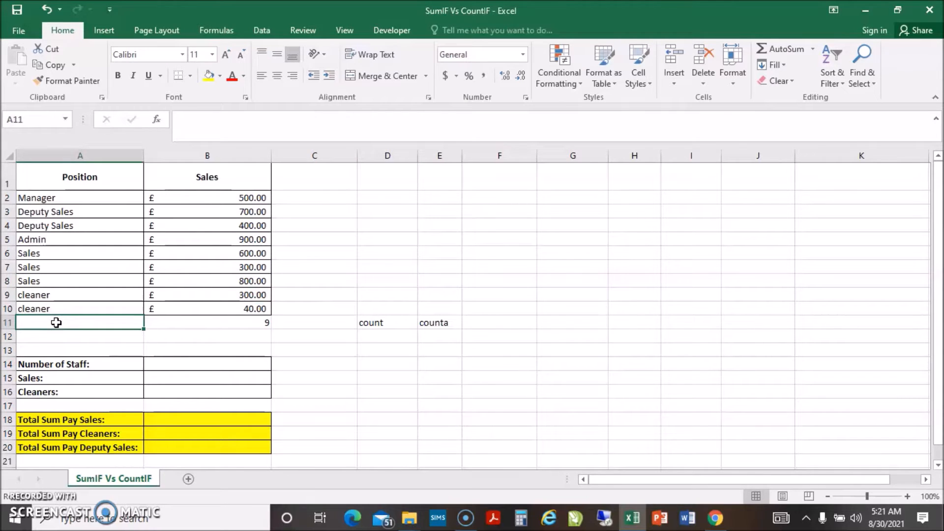
text(=)
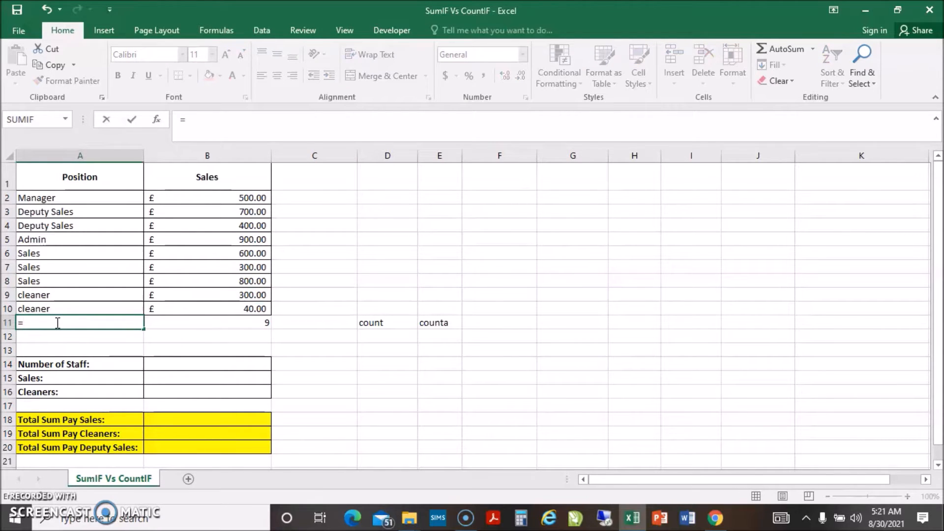
text(coun)
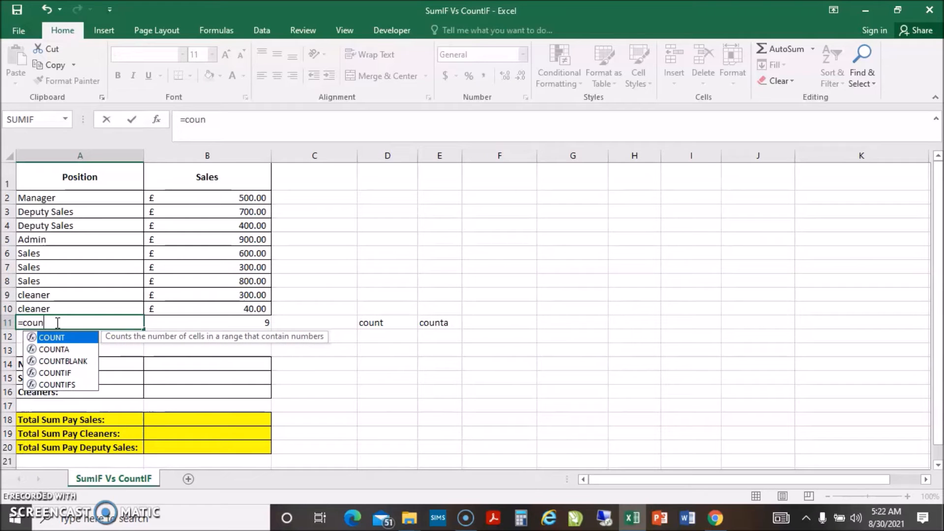
text(t)
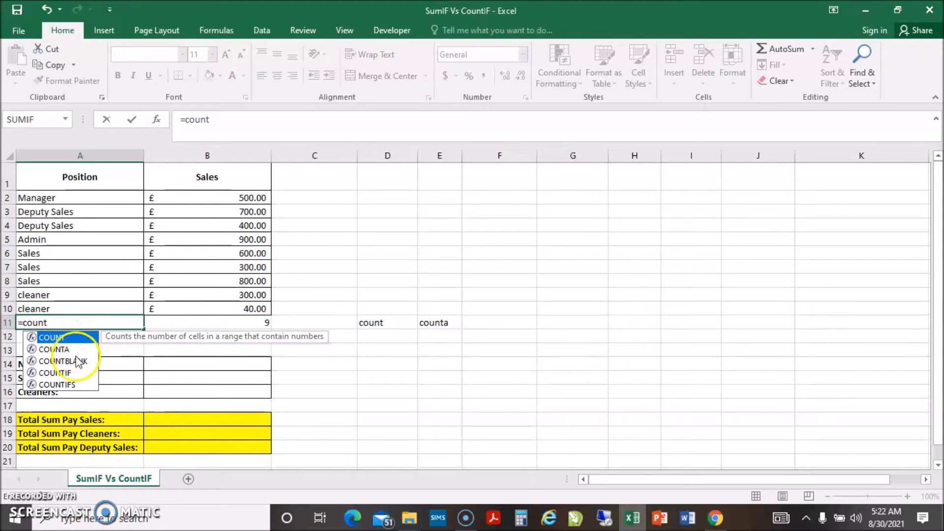
double_click(59, 349)
drag(69, 196, 64, 306)
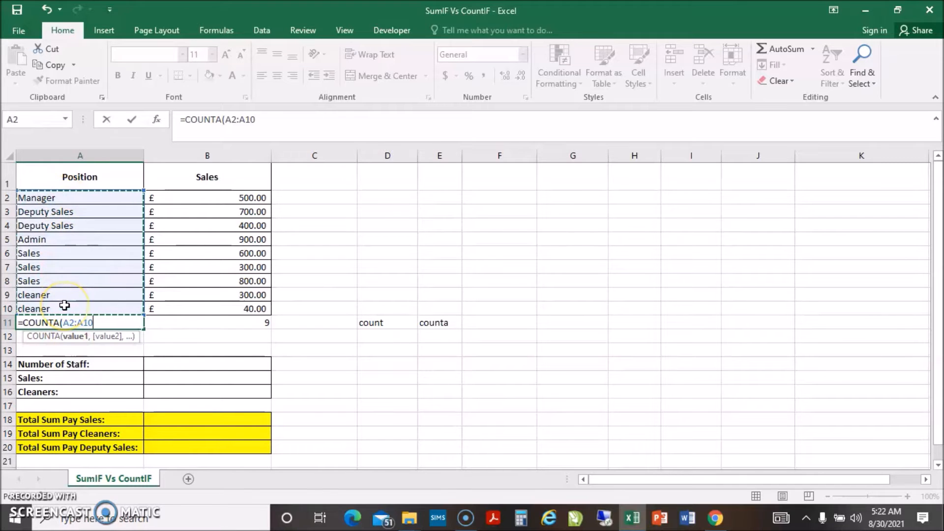
key(Return)
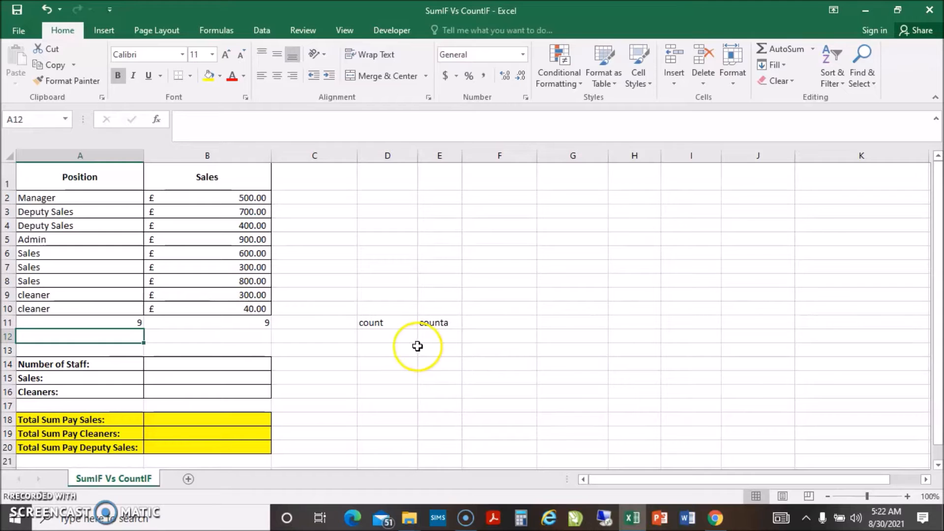
click(389, 323)
Replace the formula in A11 with =COUNT(A2:A10) to try COUNT on the Position text
click(81, 319)
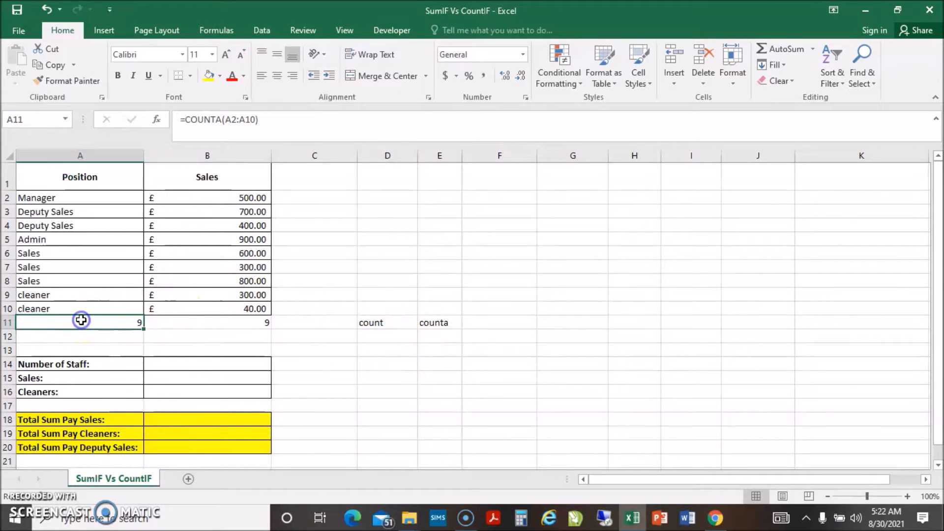
double_click(82, 319)
key(Escape)
text(=)
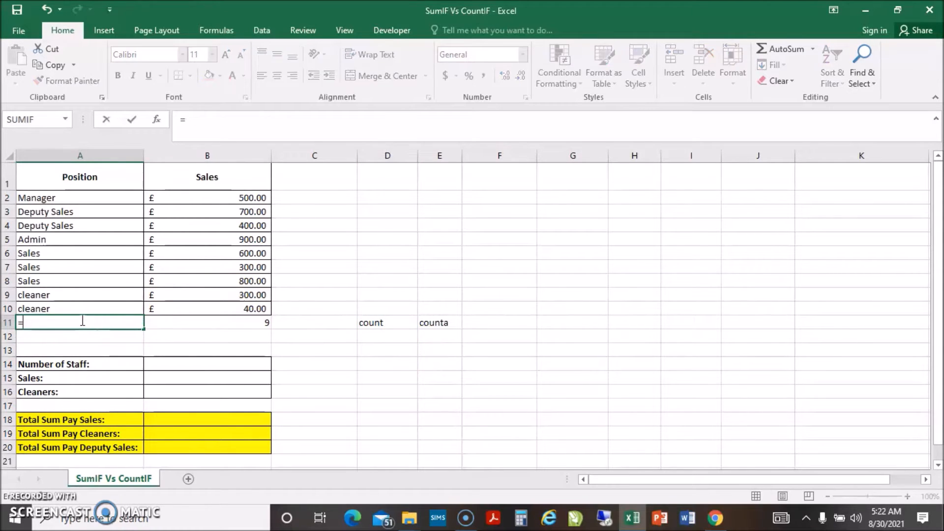
text(cou)
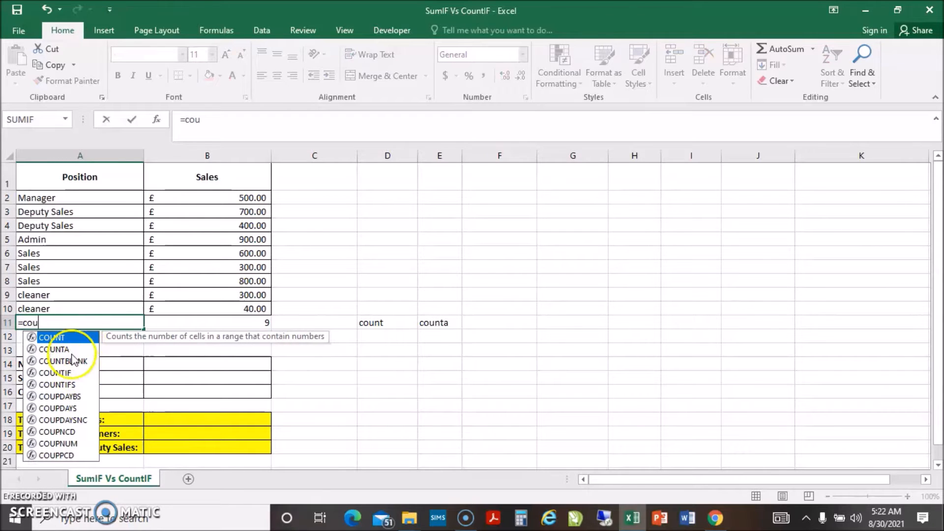
double_click(74, 337)
drag(114, 197, 105, 310)
key(Return)
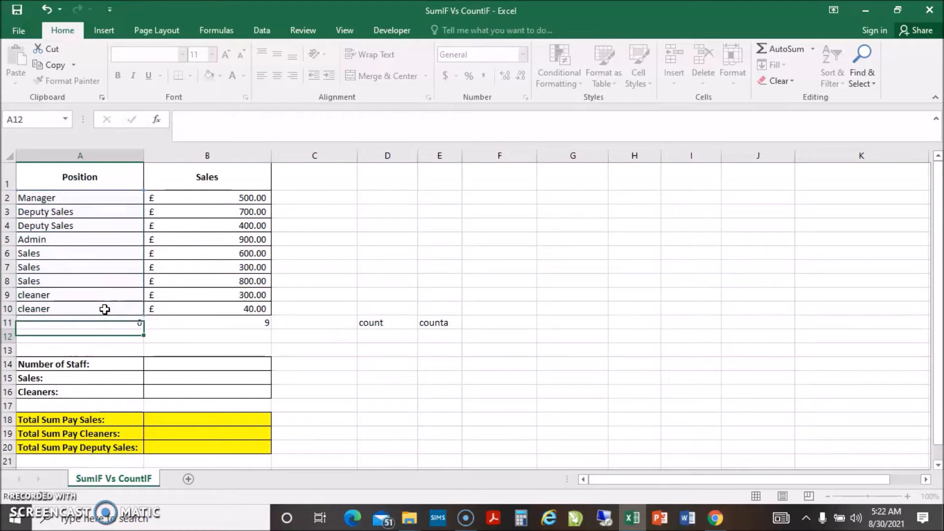
Clear the formula in A11 and the two function labels in D11:E11
click(123, 323)
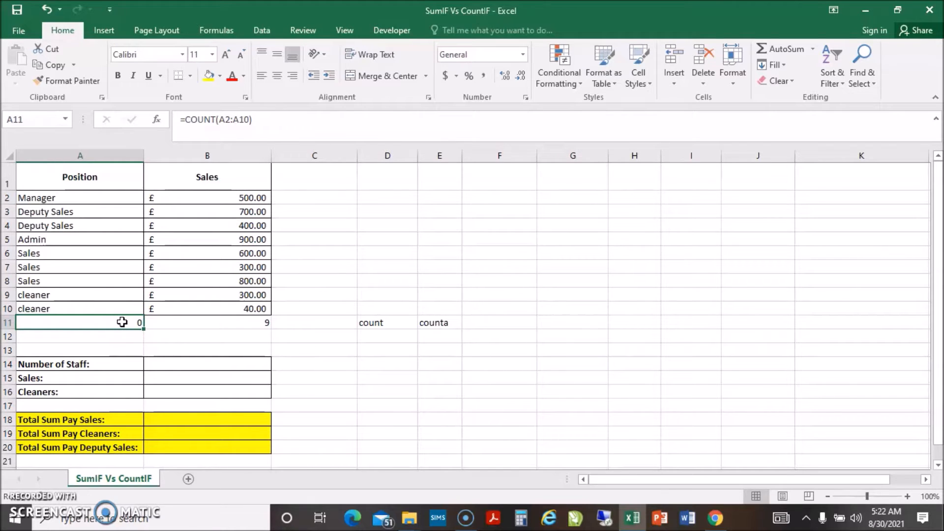
key(Delete)
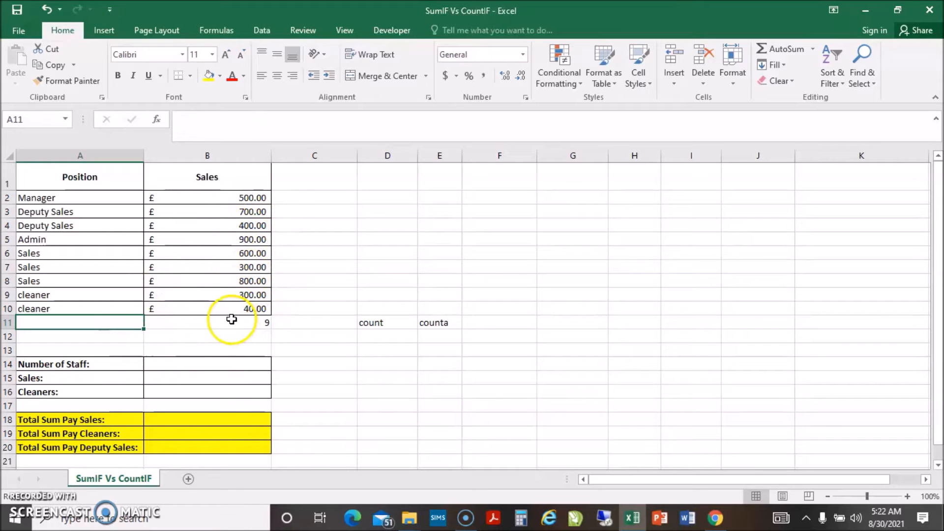
click(437, 324)
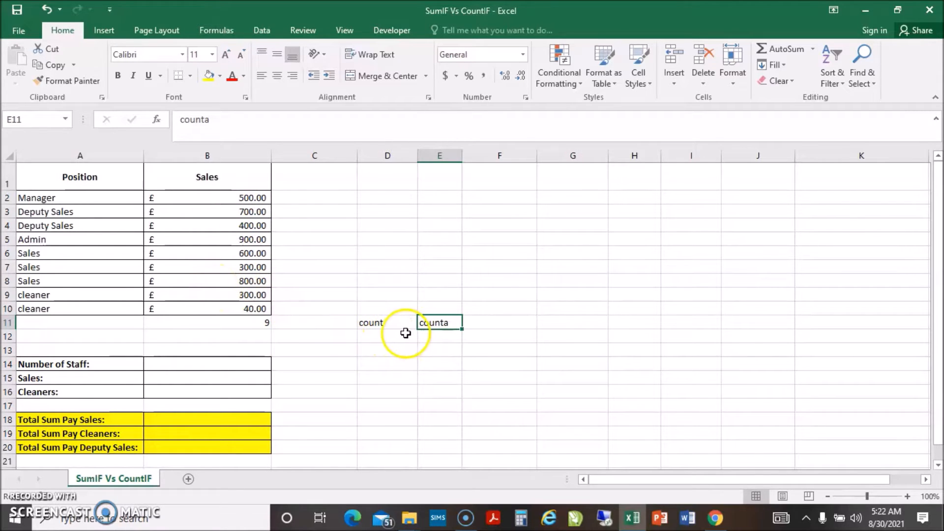
drag(369, 322, 451, 321)
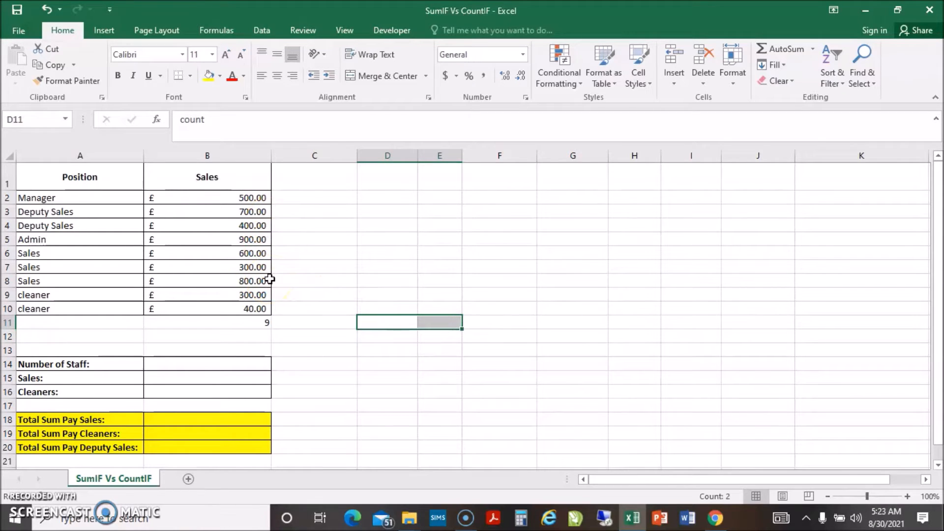
drag(324, 364, 330, 353)
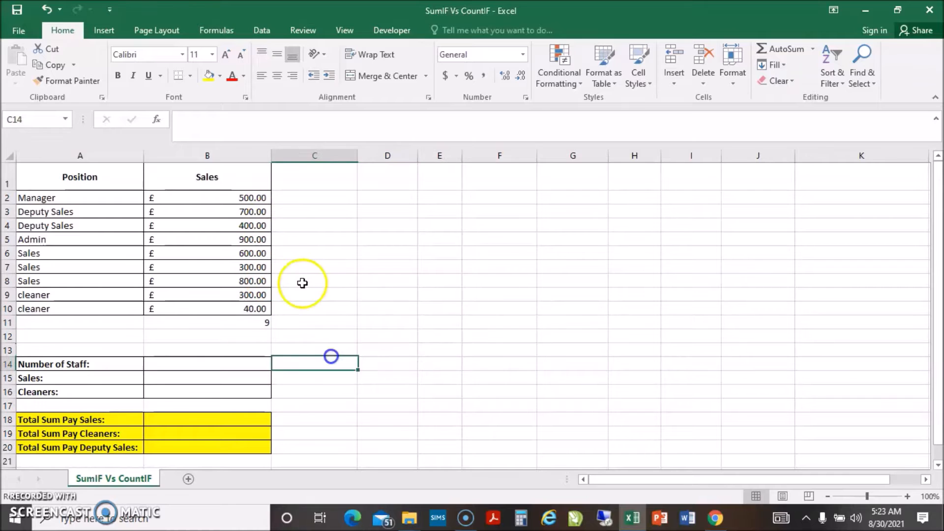
click(247, 226)
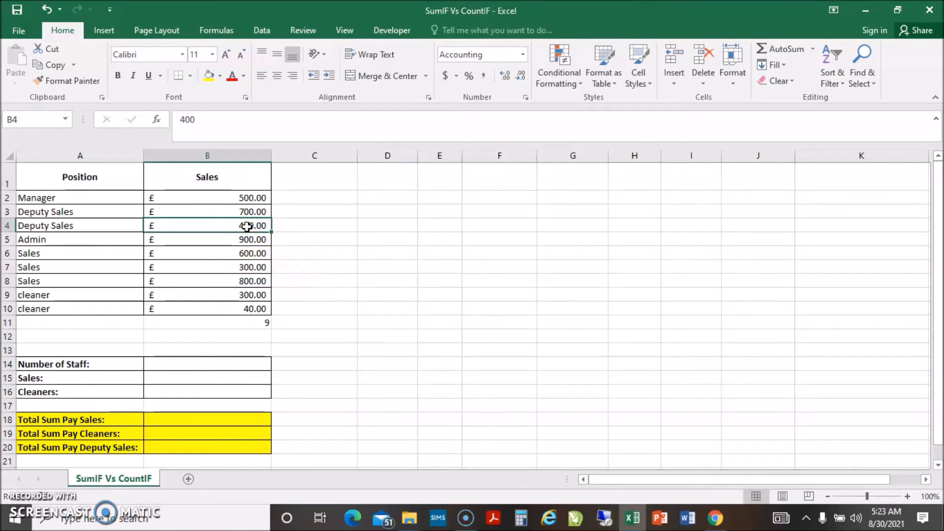
Clear the Deputy Sales figure in B4 and check the COUNTA formula in B11
key(Delete)
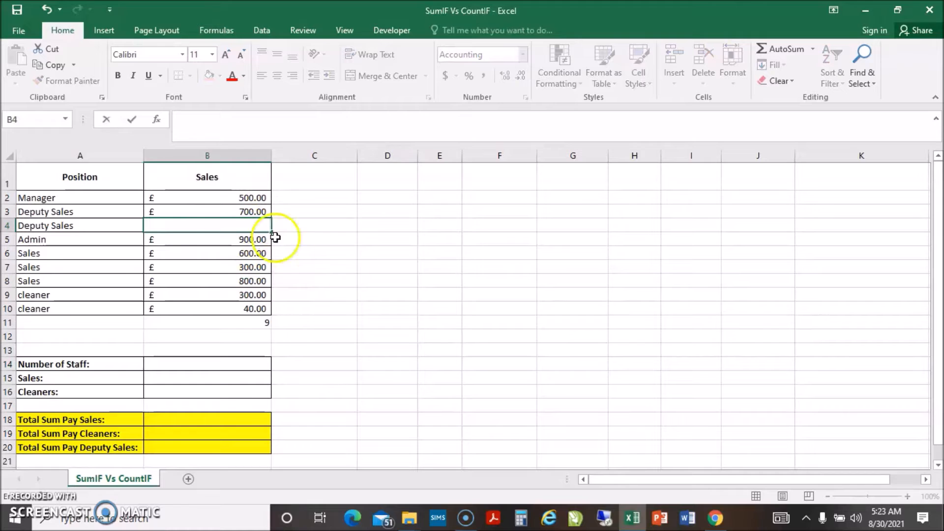
click(401, 266)
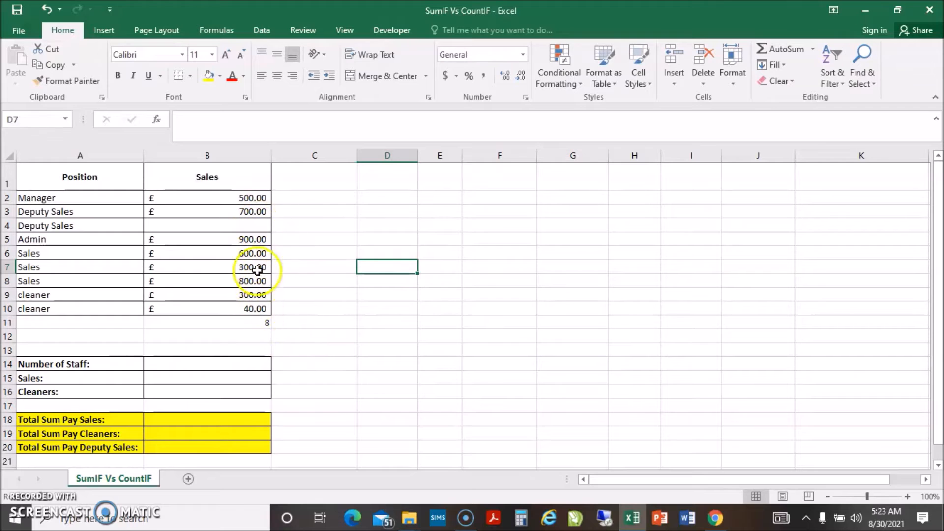
click(224, 323)
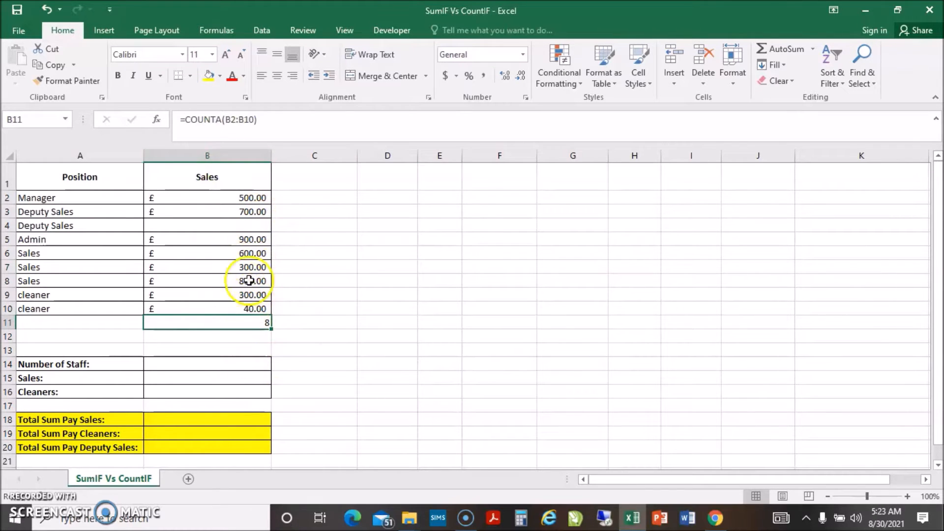
Enter 400 as the sales figure in cell B4
click(255, 226)
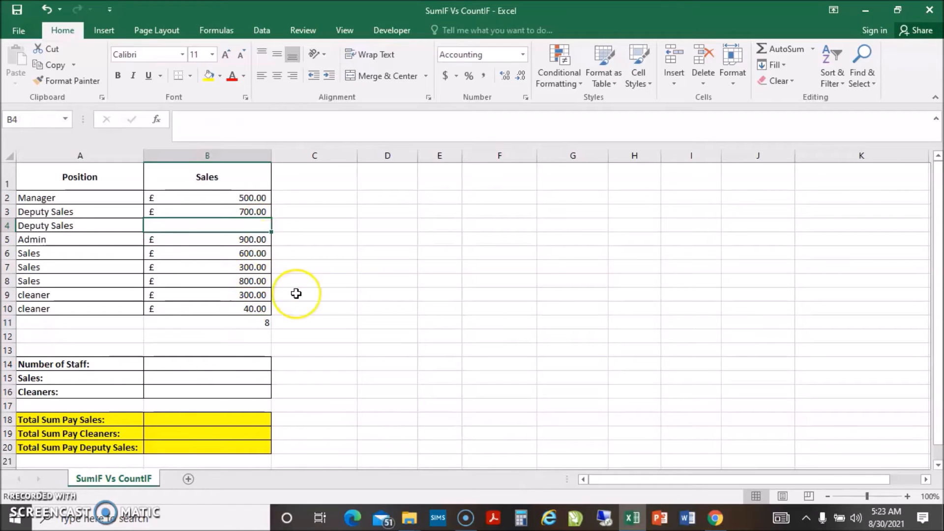
text(400)
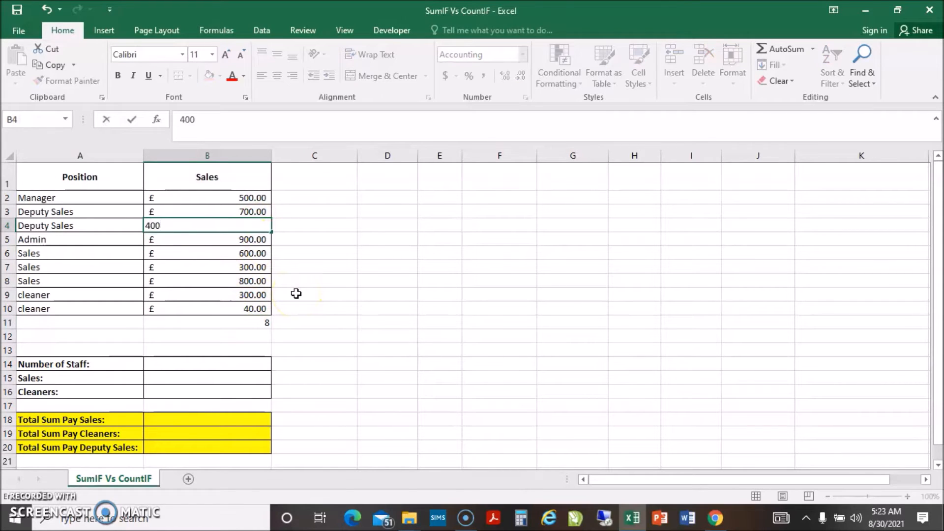
key(Return)
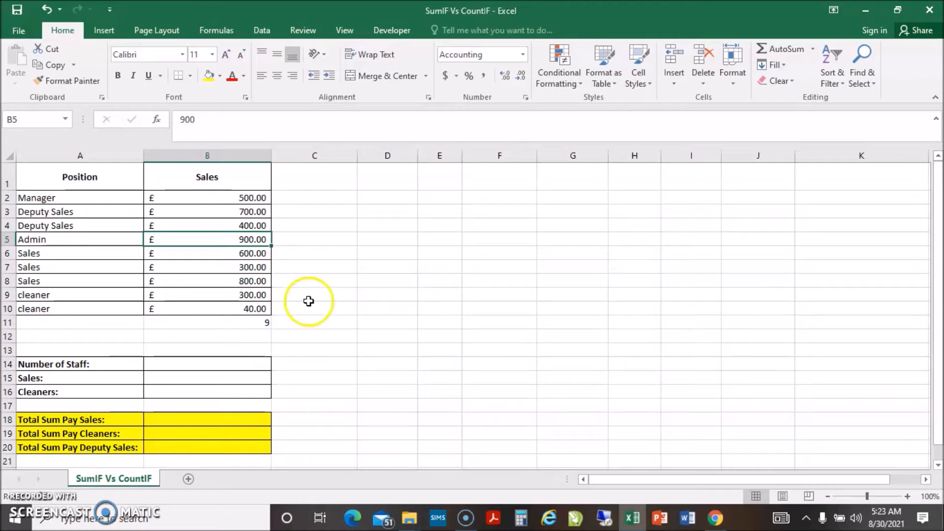
Replace the COUNTA in B11 with a SUM over B2:B10 to total the sales, and clear the cell again
click(241, 321)
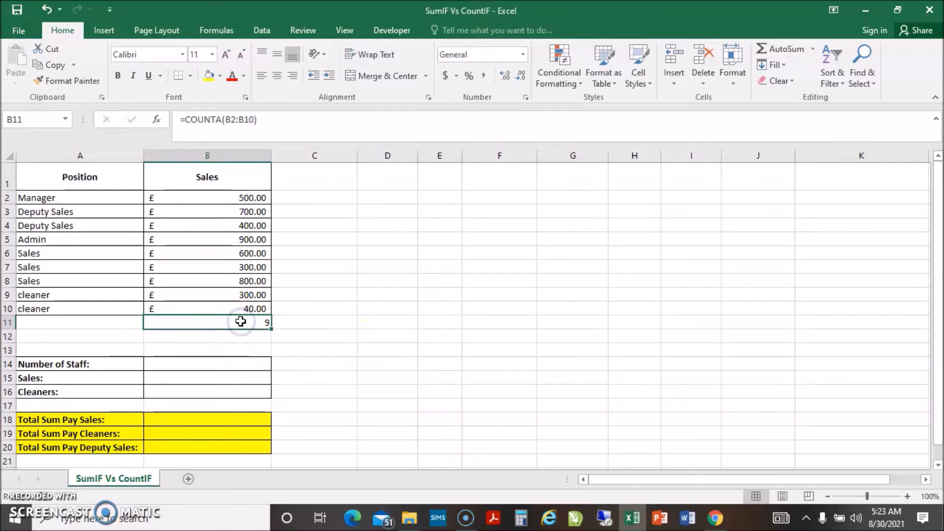
key(Delete)
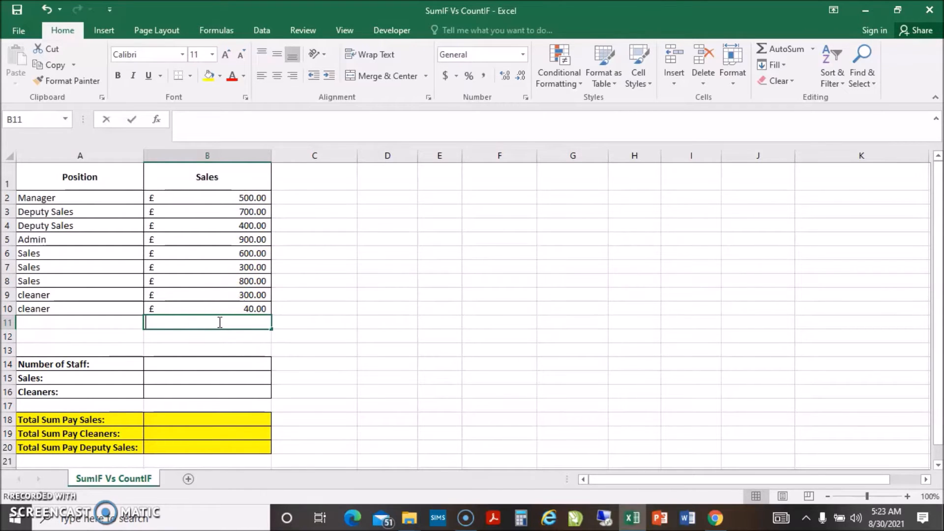
text(=)
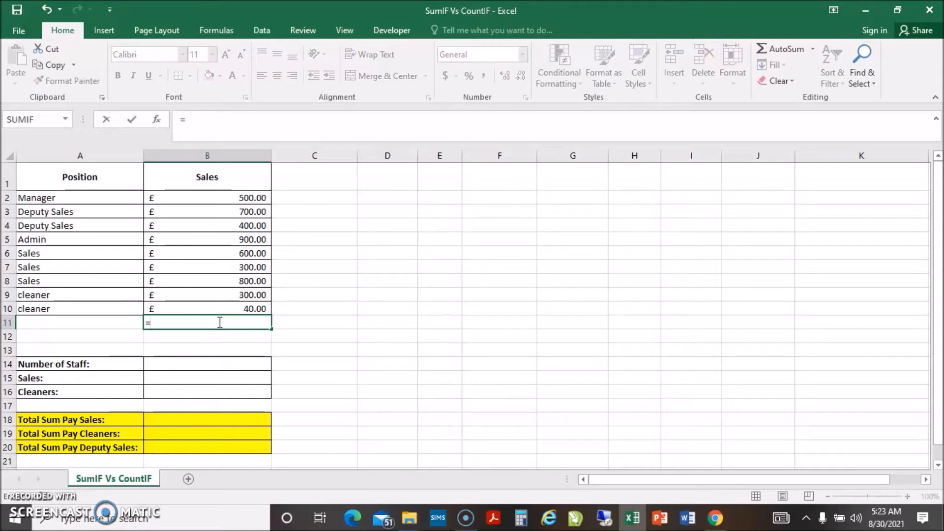
text(su)
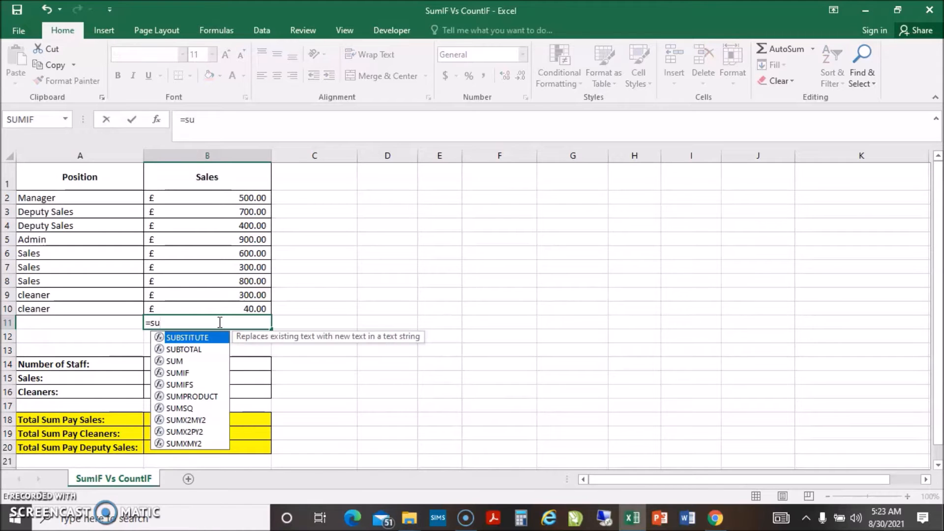
double_click(186, 362)
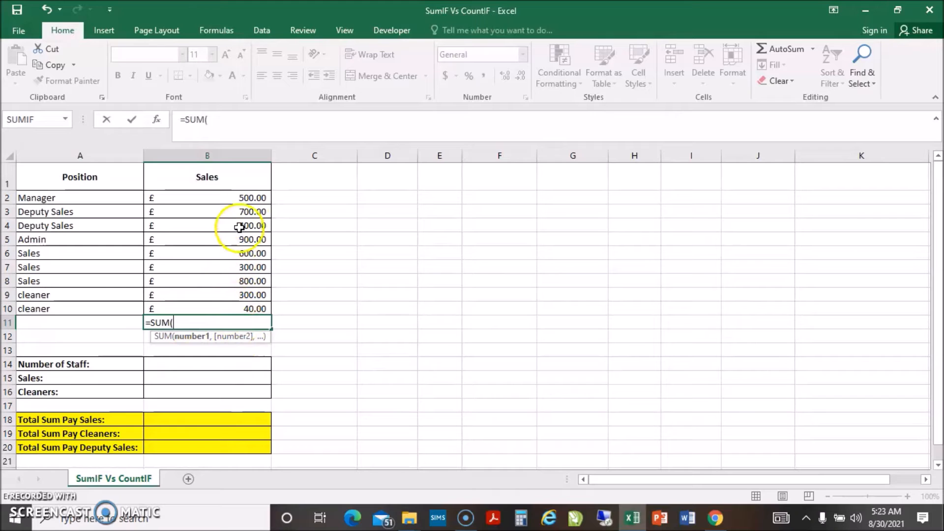
drag(249, 196, 238, 308)
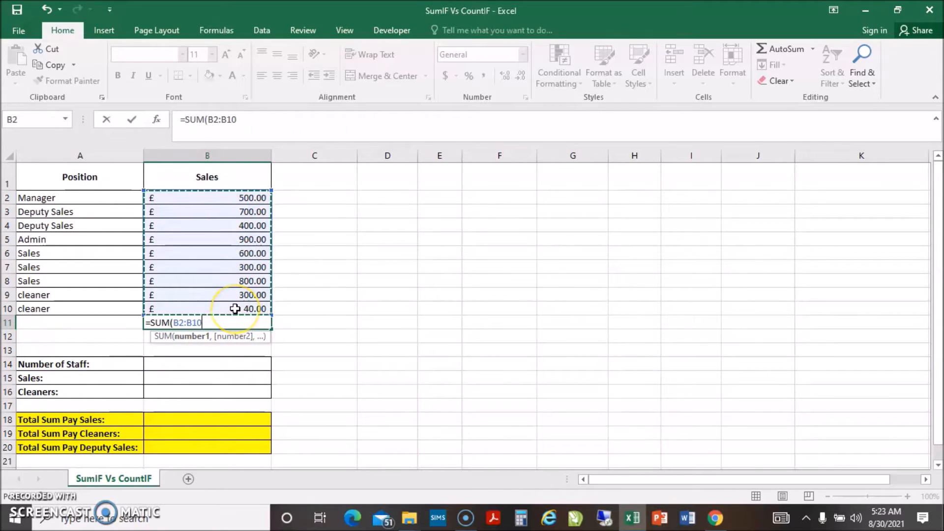
key(Return)
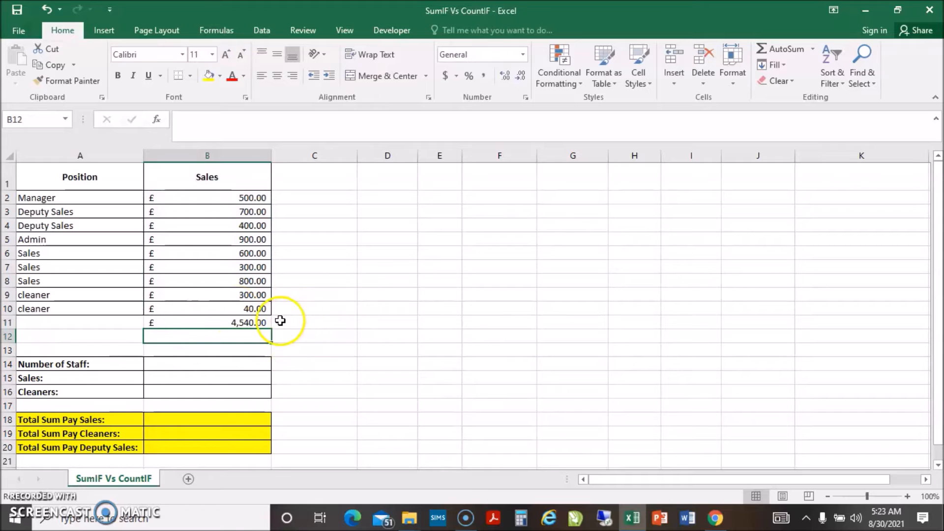
click(238, 322)
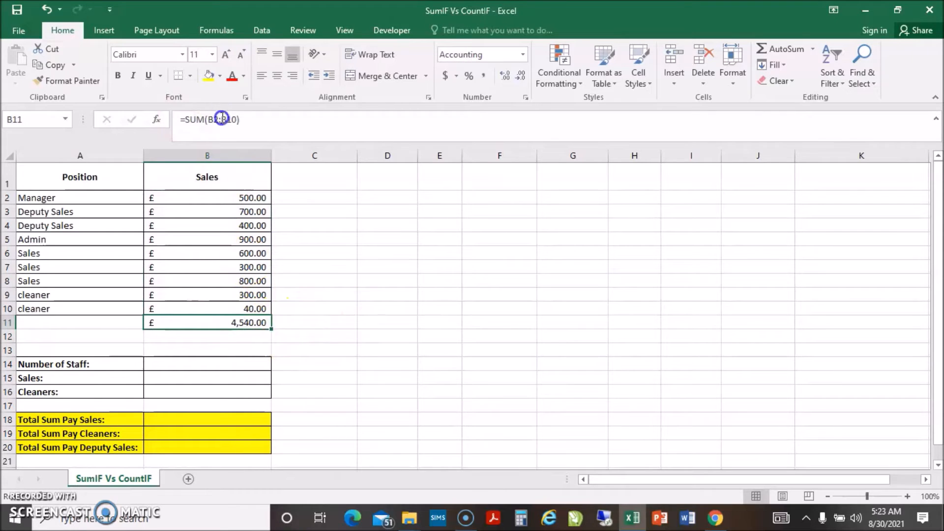
key(Delete)
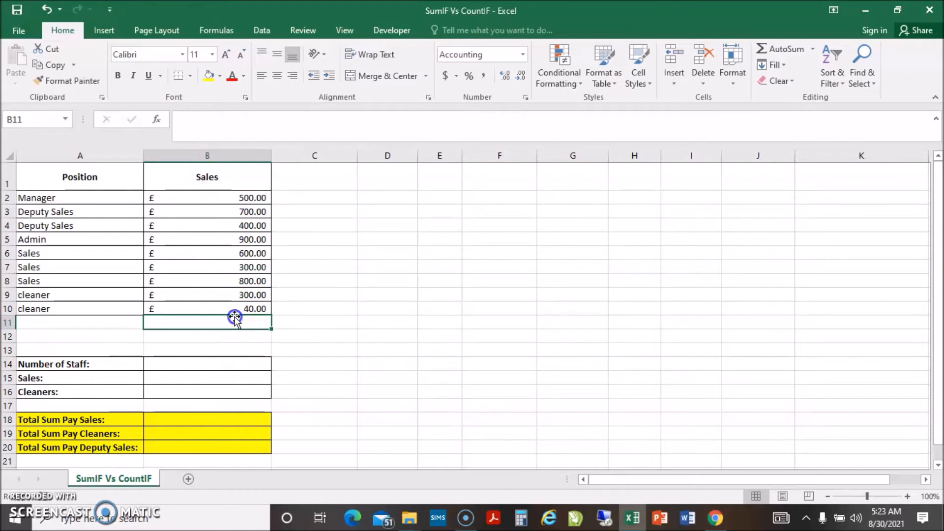
Count the staff in cell B14, beside Number of Staff, with a COUNTA over the Position range A2:A10
click(214, 364)
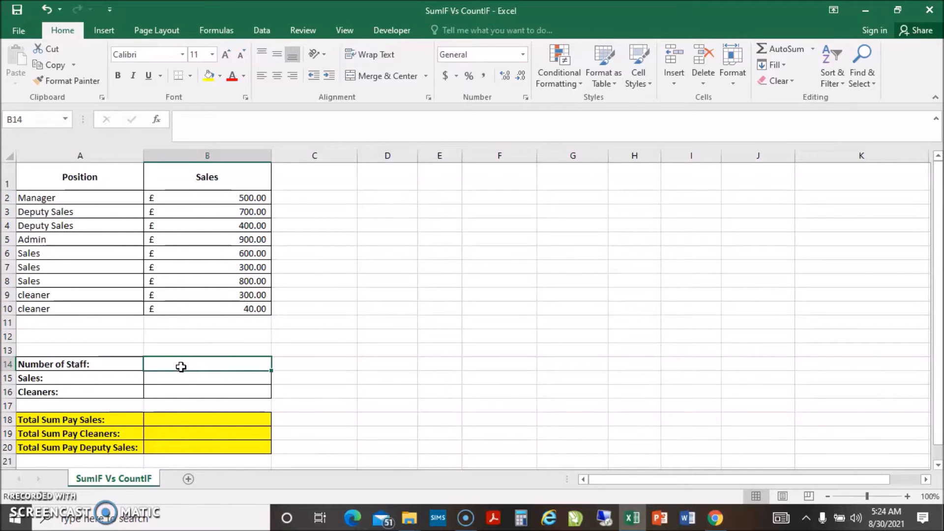
text(=count)
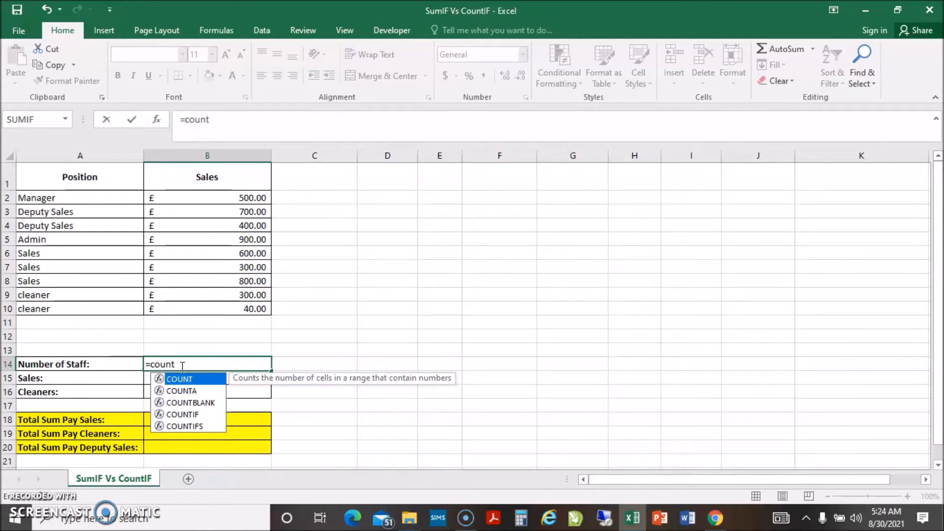
double_click(187, 391)
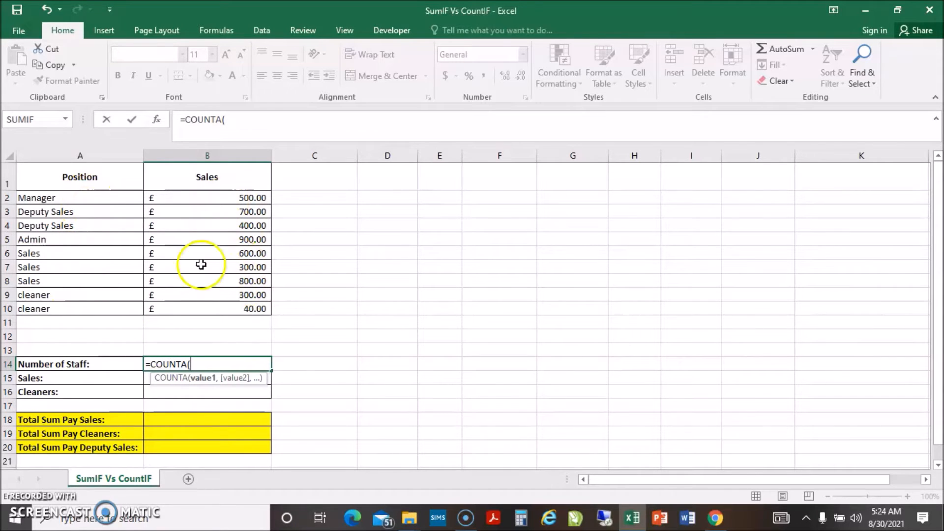
drag(99, 198, 97, 306)
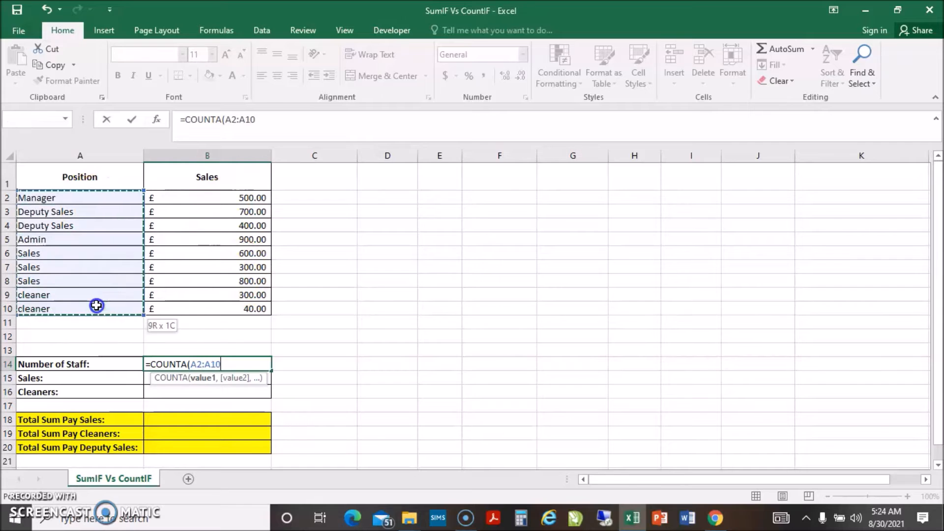
key(Return)
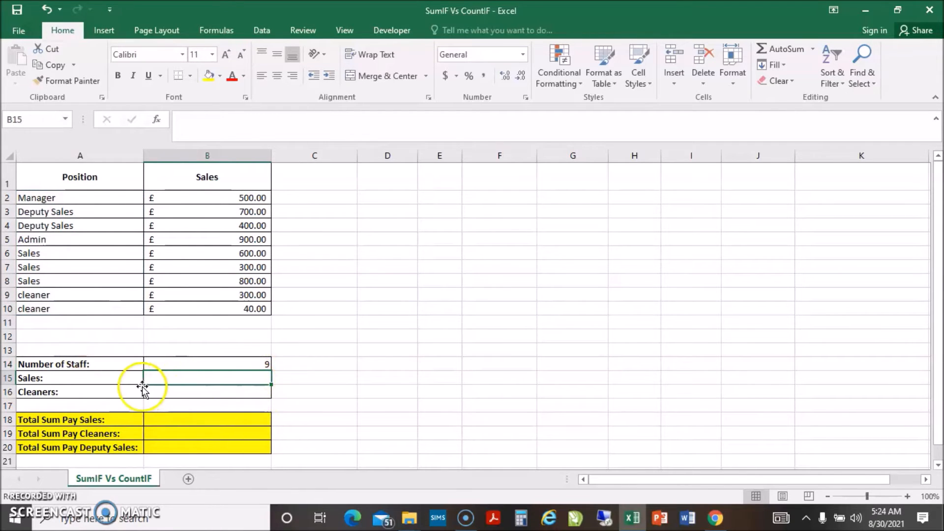
Examine the Sales entries in cells A6:A8 of the Position column that belong to the Sales count
click(197, 380)
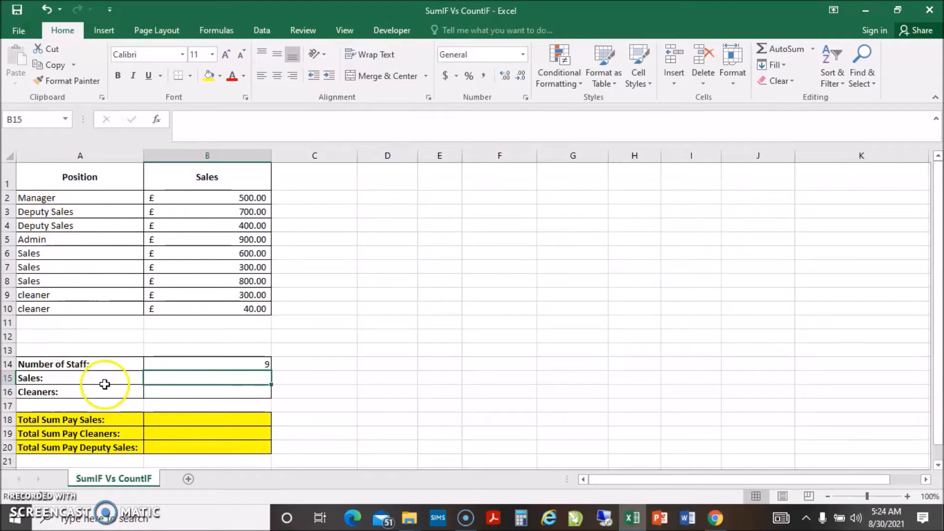
click(45, 253)
click(40, 268)
click(44, 282)
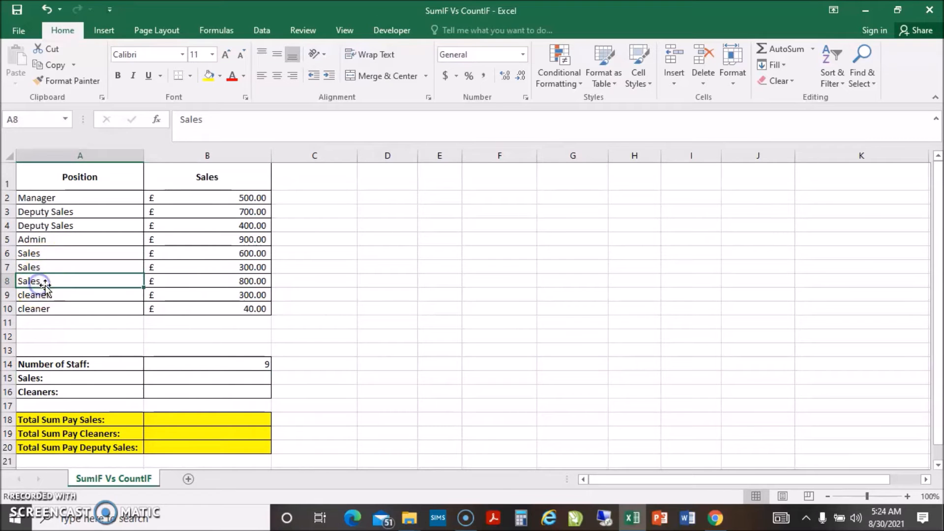
key(Up)
key(Up)
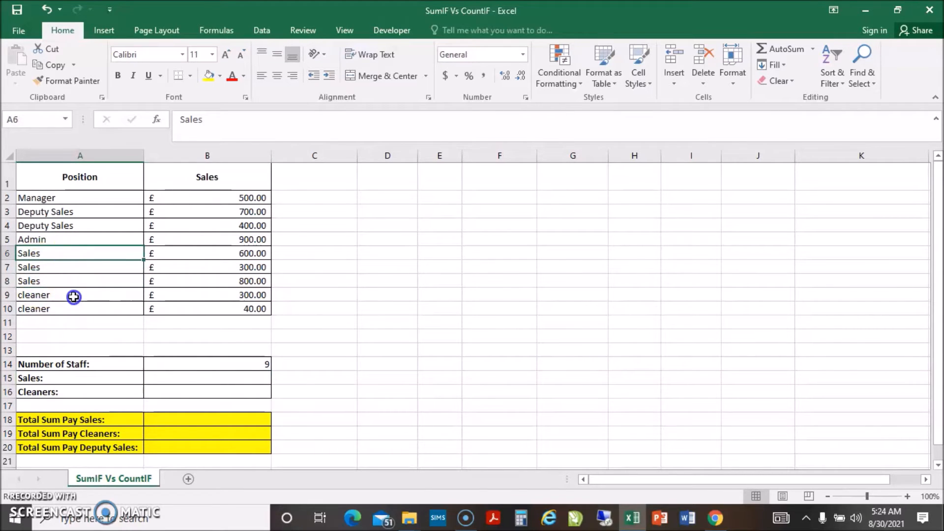
key(Down)
click(35, 281)
click(43, 267)
click(47, 256)
Count the Sales staff in cell B15 with a COUNTIF over A2:A10, using cell A6 as the criteria
click(232, 379)
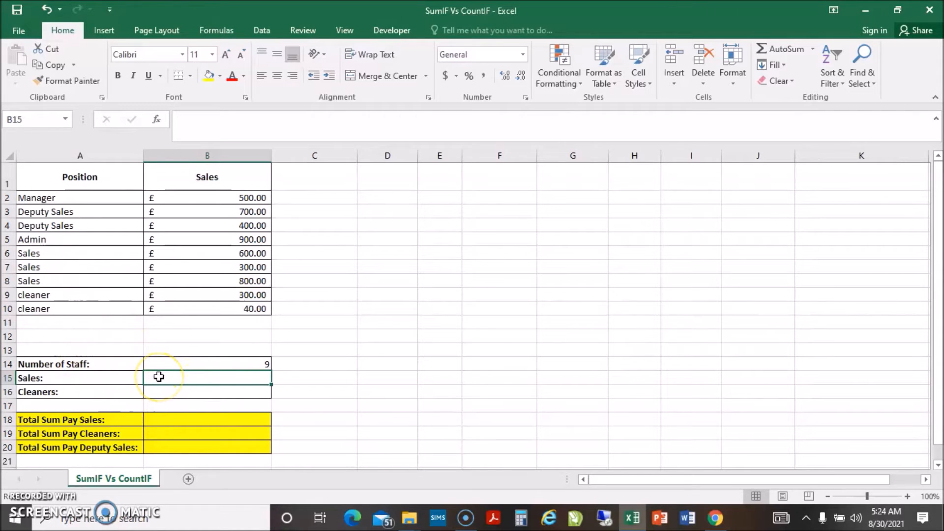
text(=)
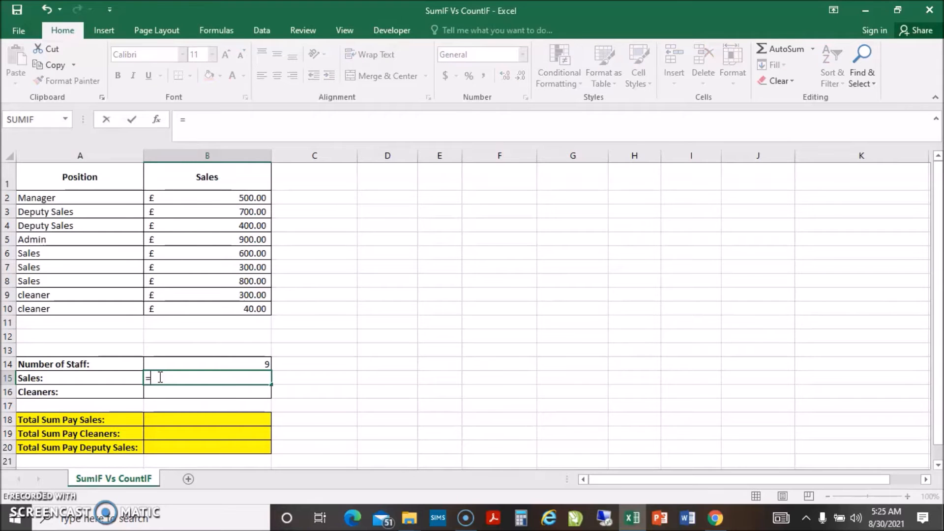
text(count)
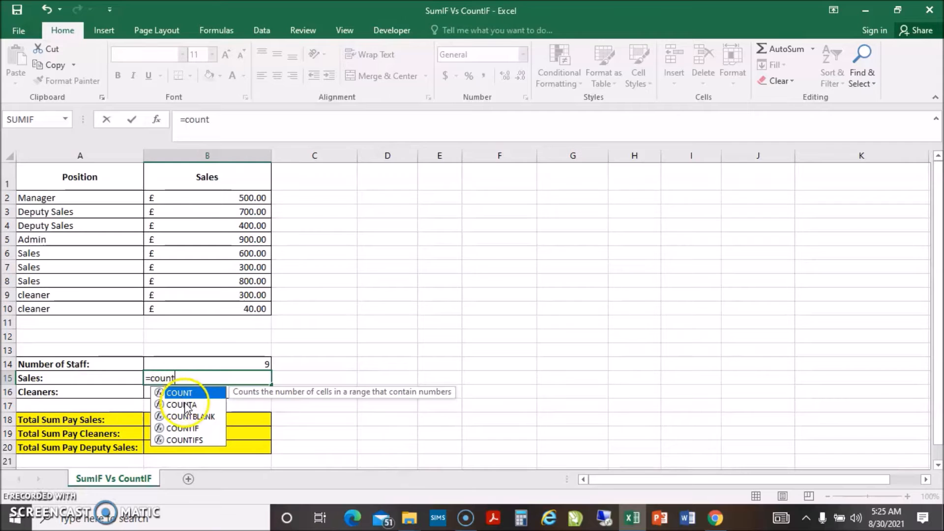
double_click(191, 429)
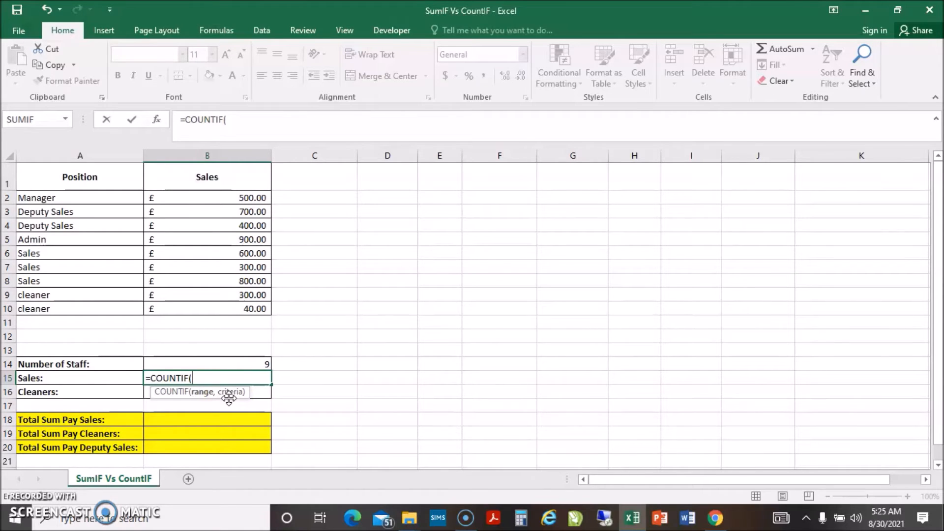
click(98, 196)
drag(98, 195, 77, 309)
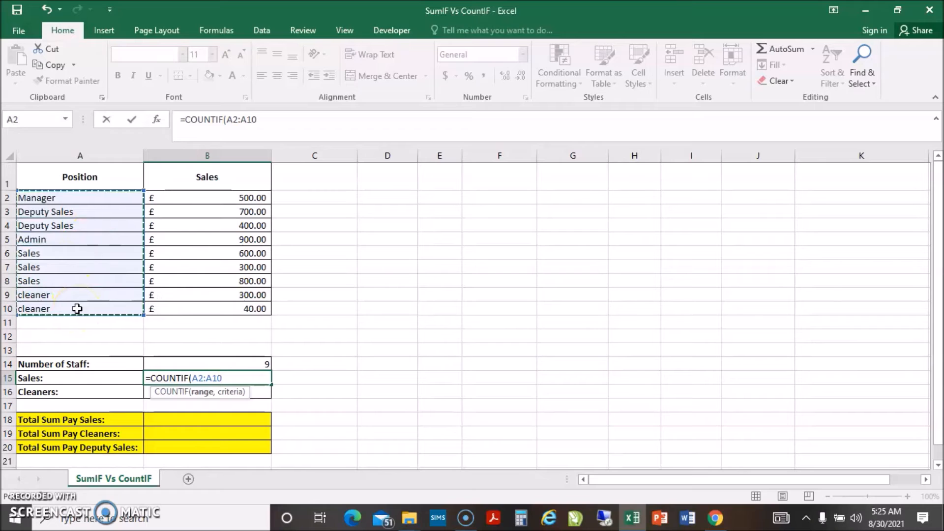
text(,)
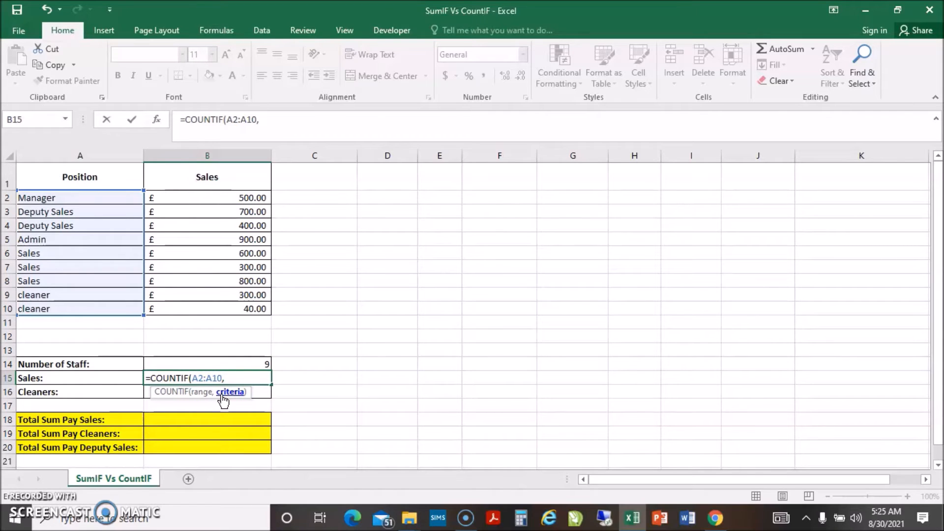
click(51, 256)
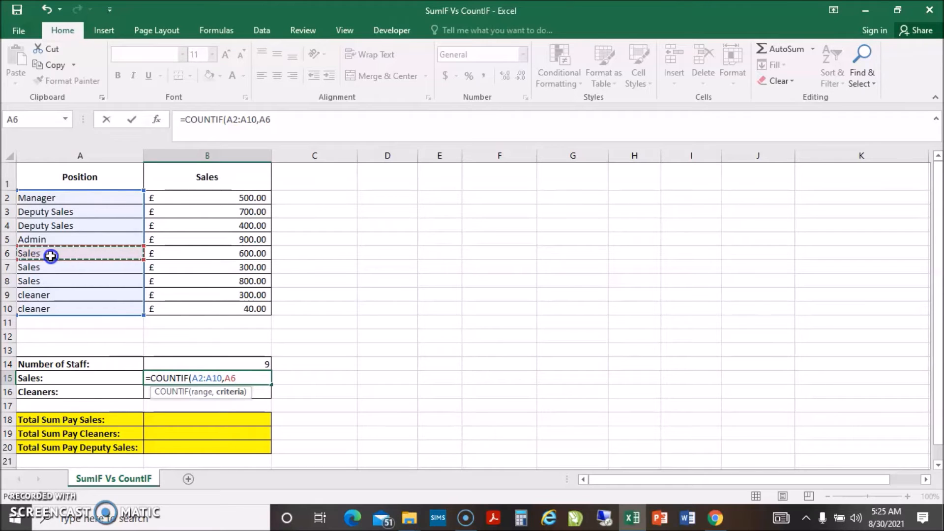
key(BackSpace)
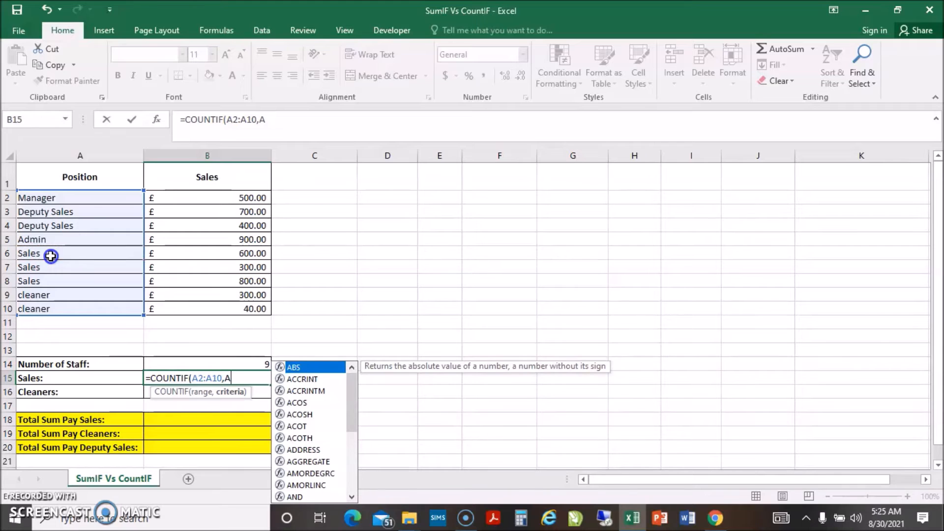
key(BackSpace)
click(52, 256)
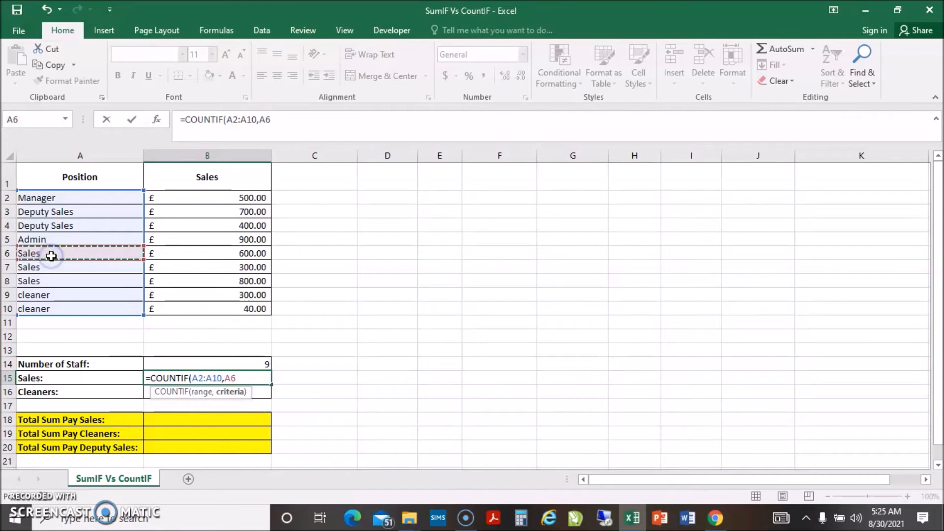
key(Return)
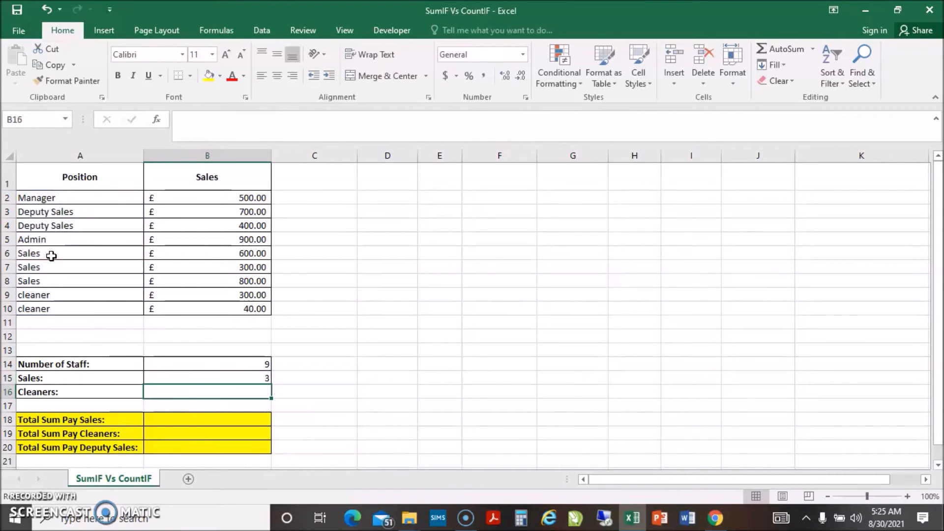
Replace the formula in cell B15 with a COUNTIF over A2:A10, using the text "Sales" as the criteria
click(266, 380)
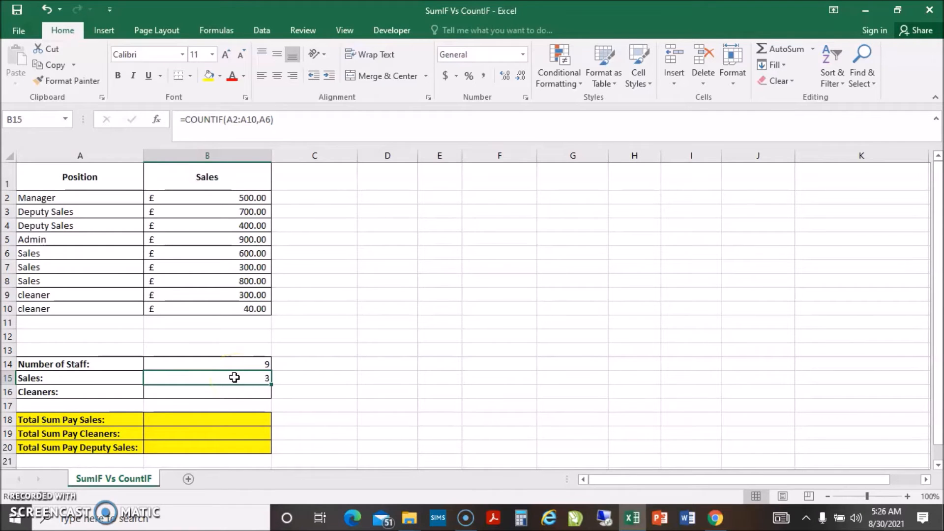
text(=)
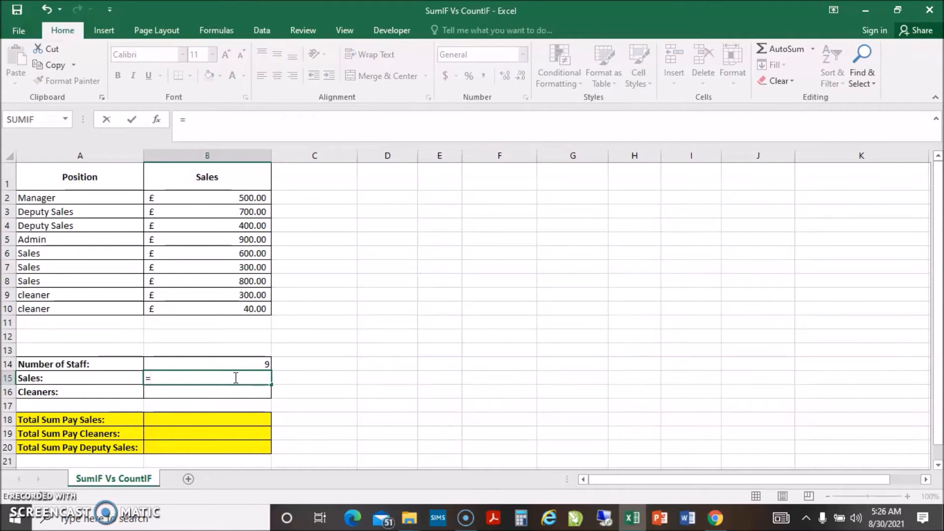
text(co)
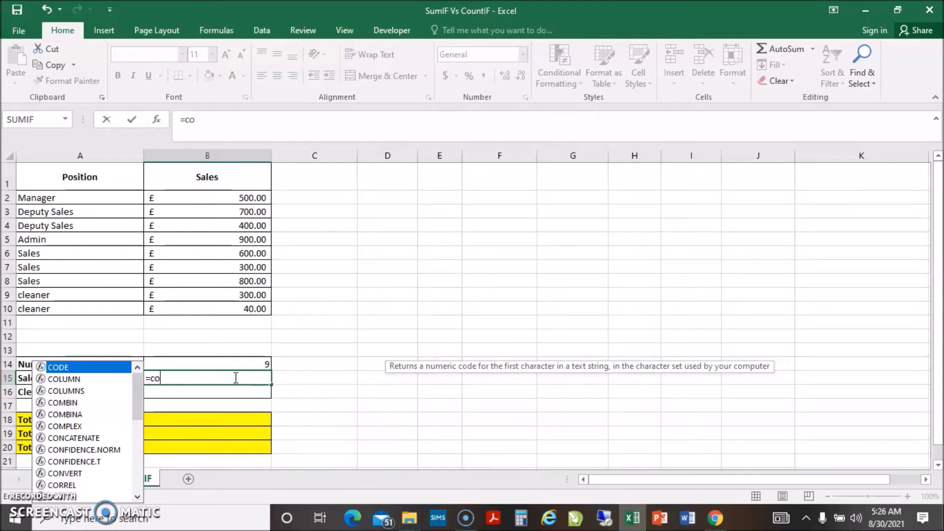
click(188, 380)
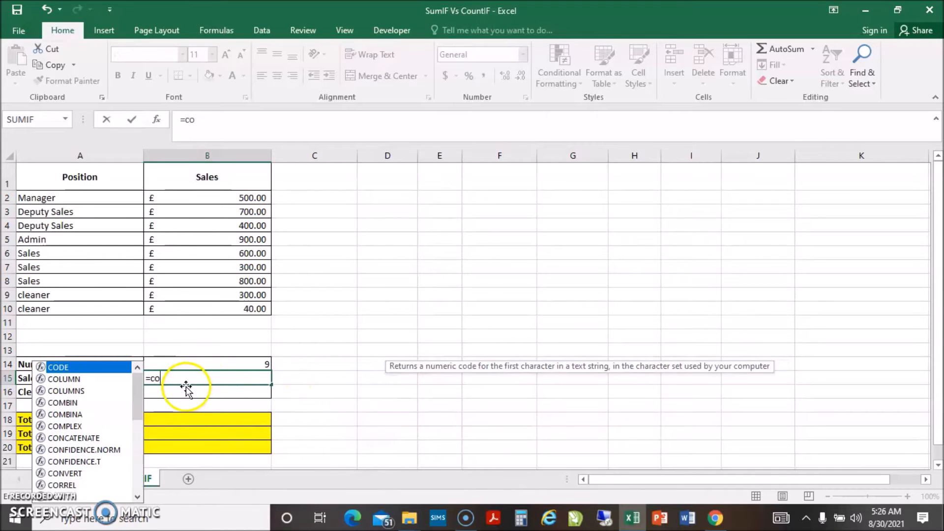
click(189, 378)
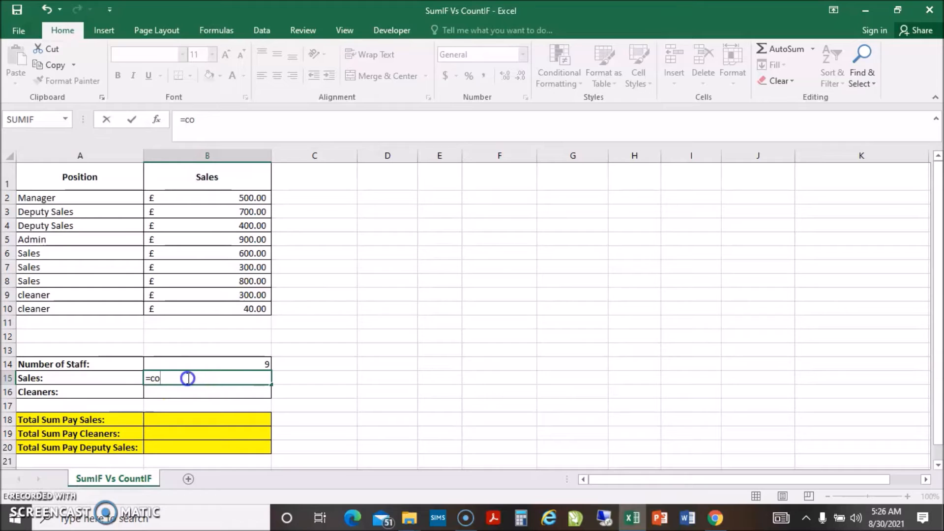
text(u)
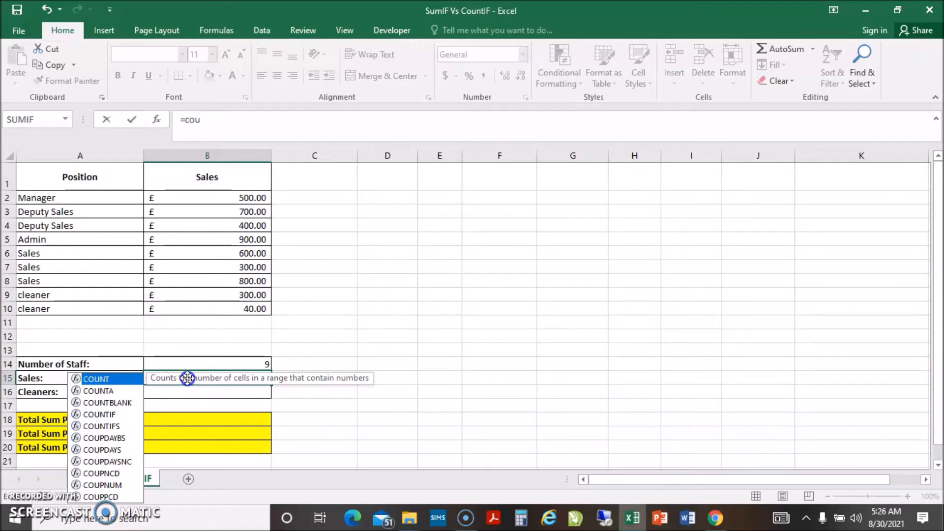
click(104, 416)
double_click(105, 415)
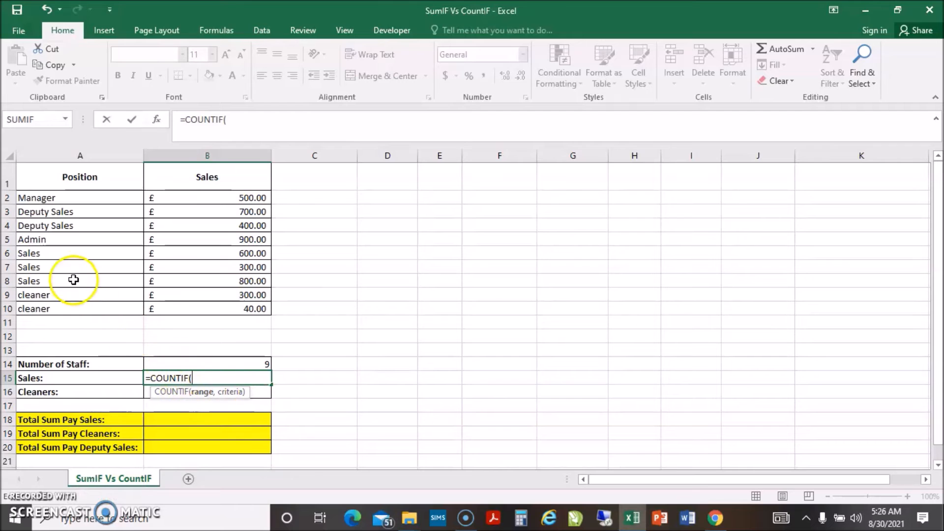
drag(74, 198, 78, 309)
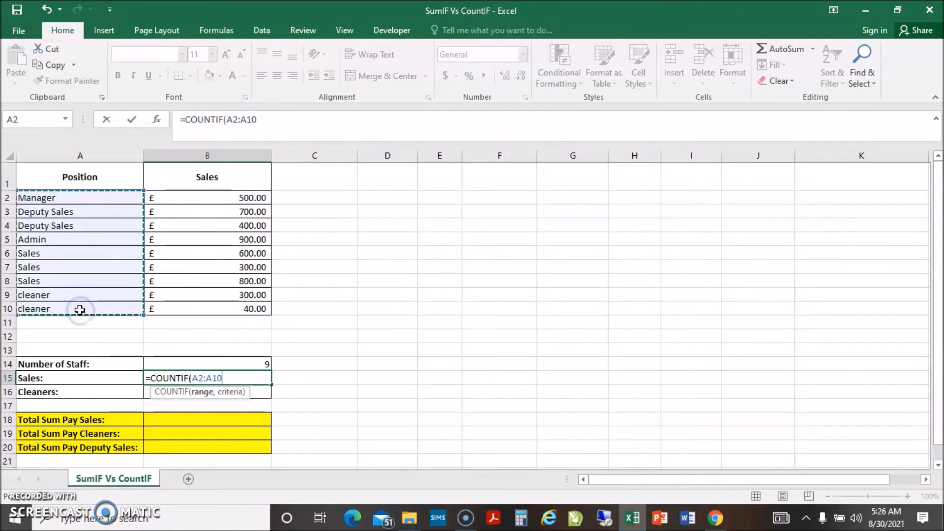
text(,"Sales)
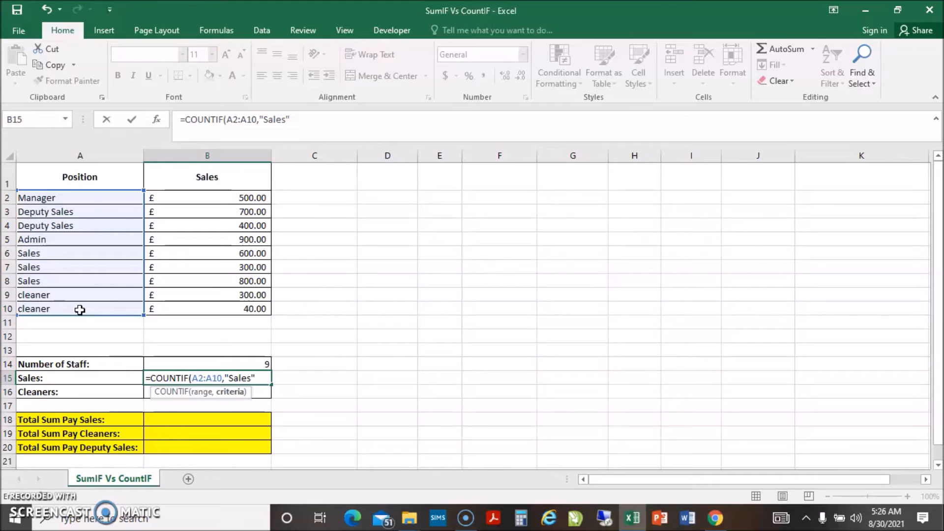
key(Return)
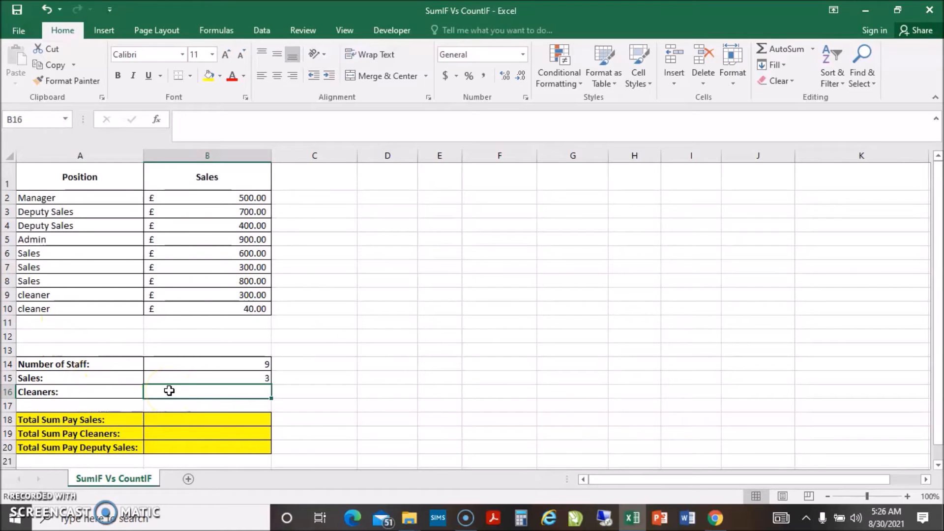
Count the cleaners in cell B16 with a COUNTIF over A2:A10, using cell A9 as the criteria
text(=)
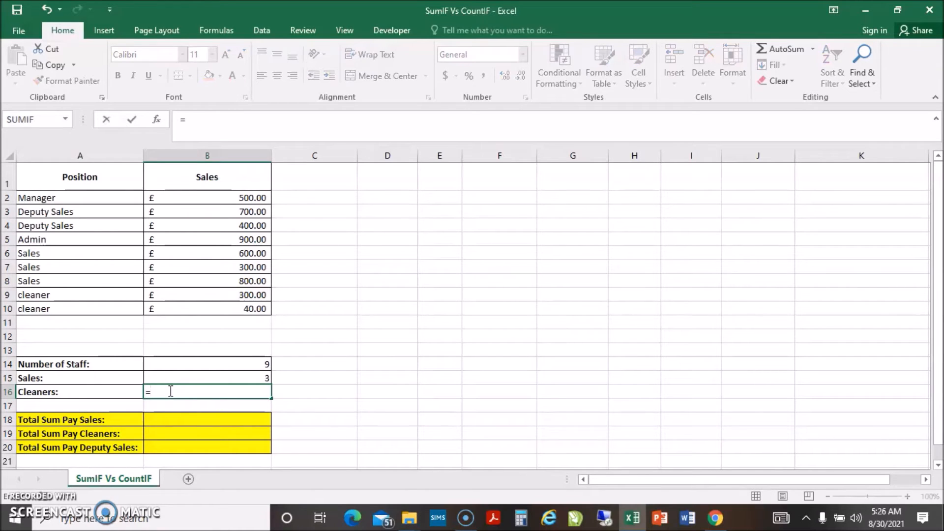
text(co)
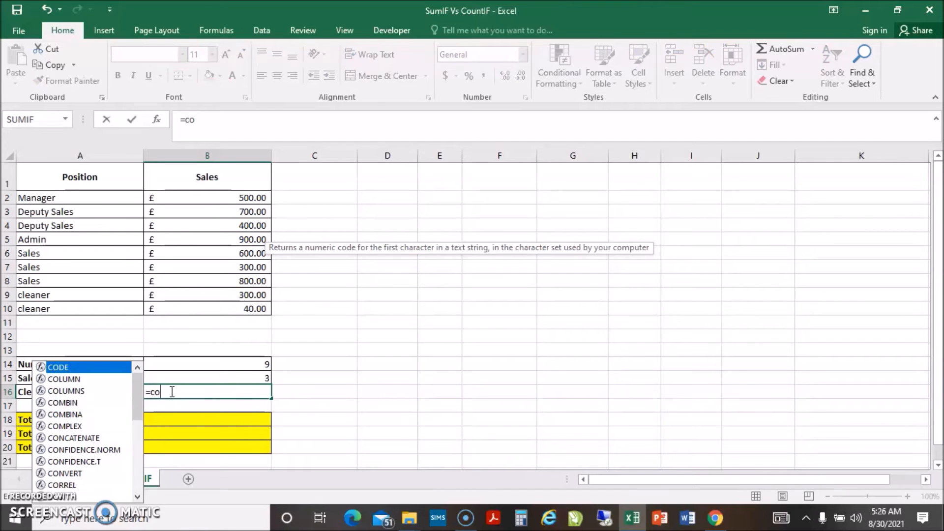
text(u)
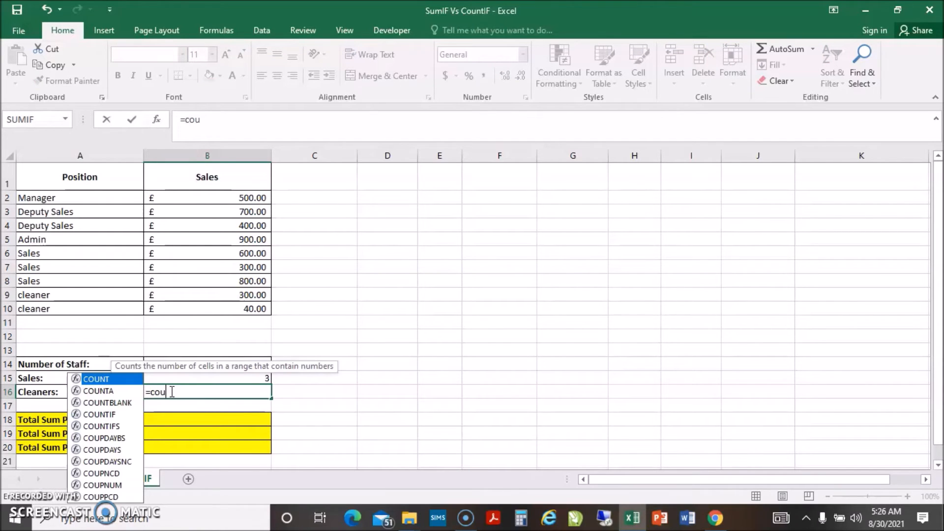
click(115, 413)
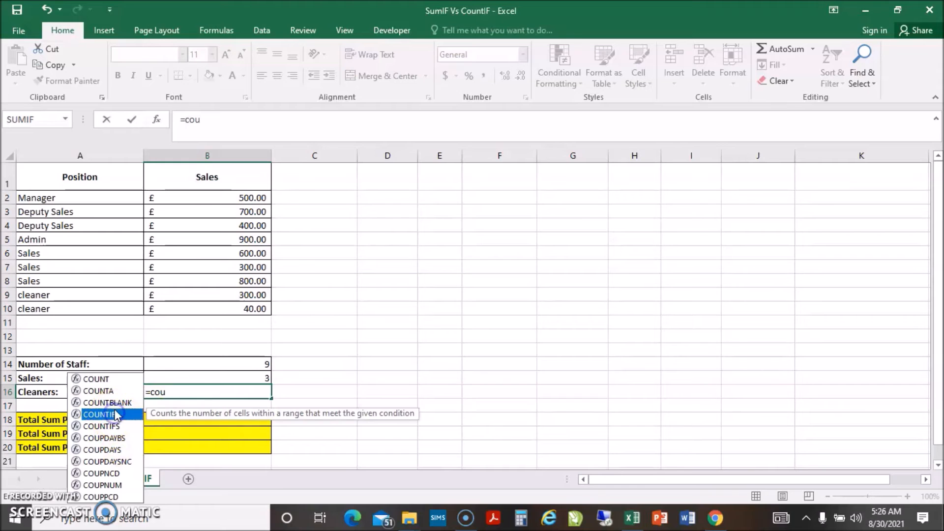
double_click(114, 414)
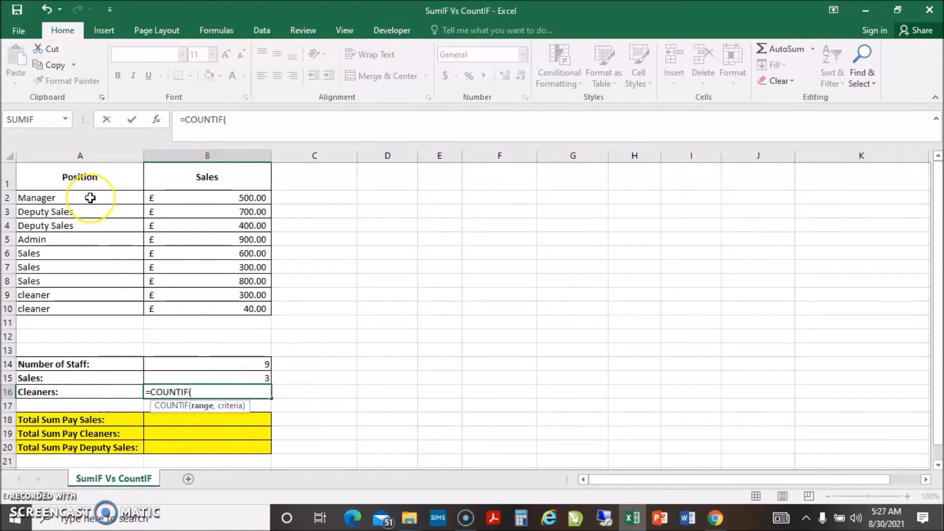
drag(90, 197, 91, 311)
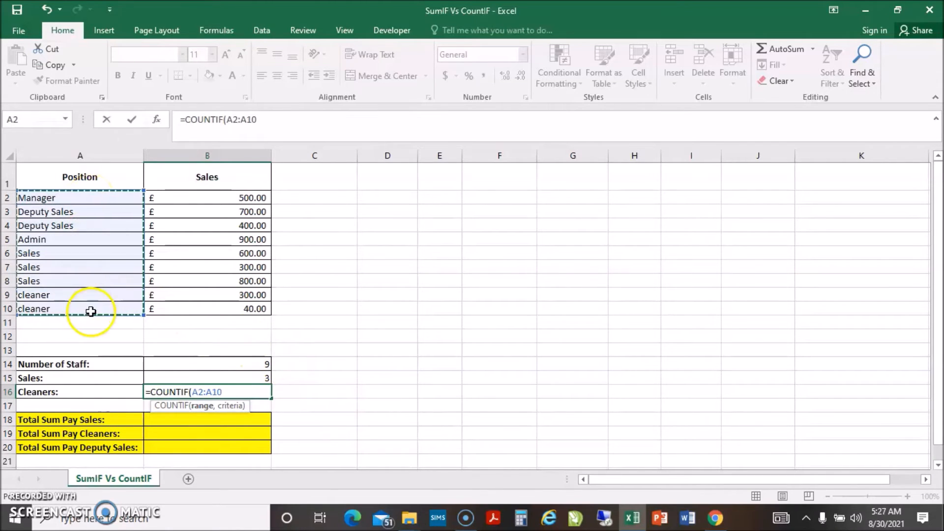
text(,)
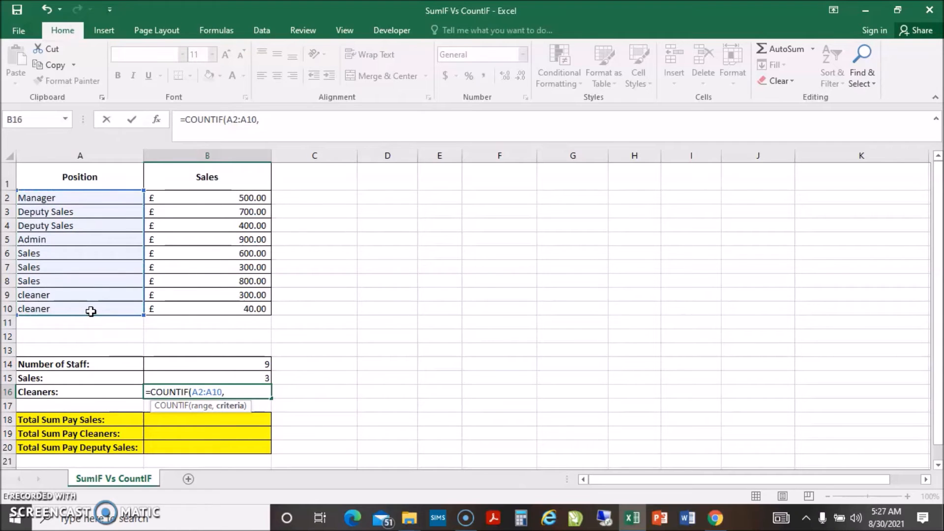
click(109, 315)
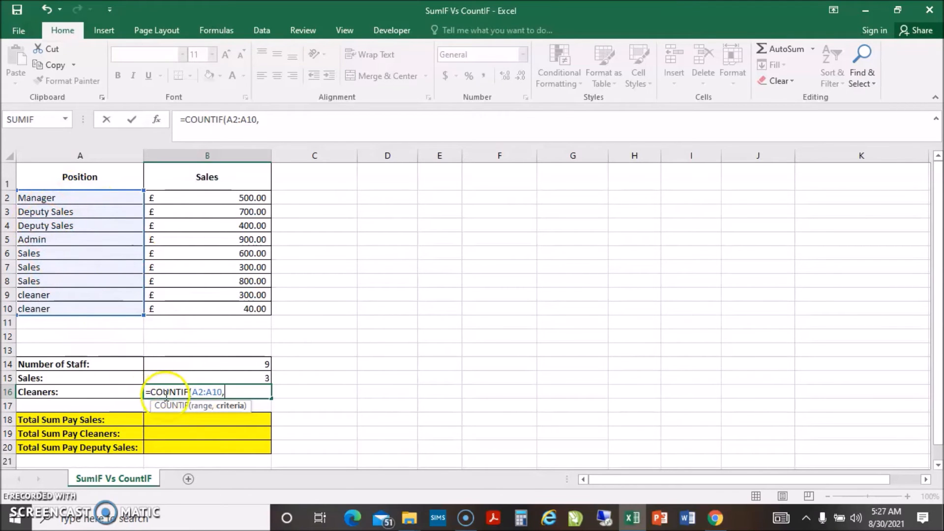
click(43, 295)
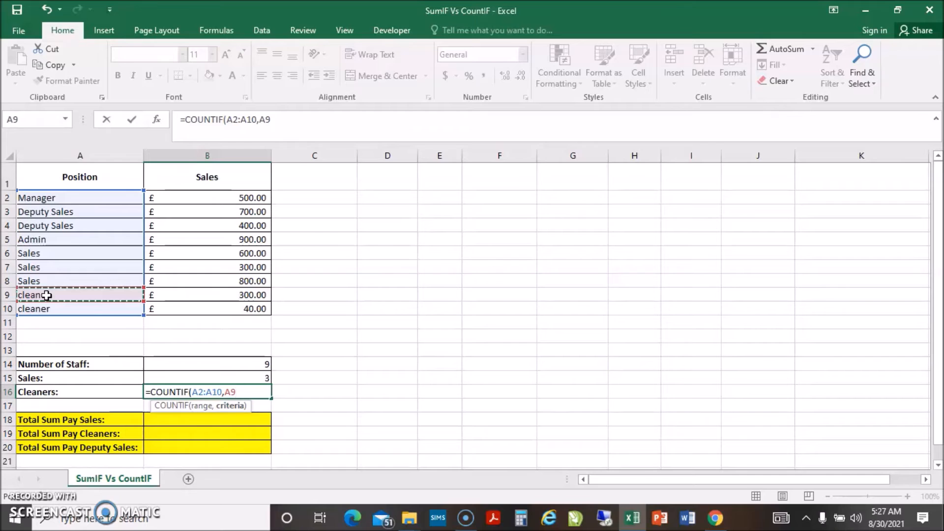
text())
key(Return)
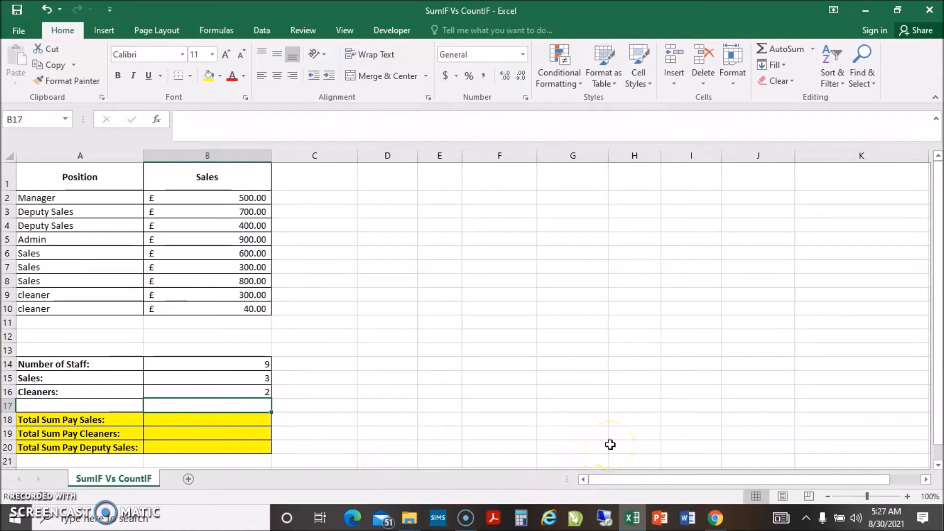
Fill cell B18, beside Total Sum Pay Sales, with a SUM over the amounts in B2:B10
scroll(600, 417, down, 1)
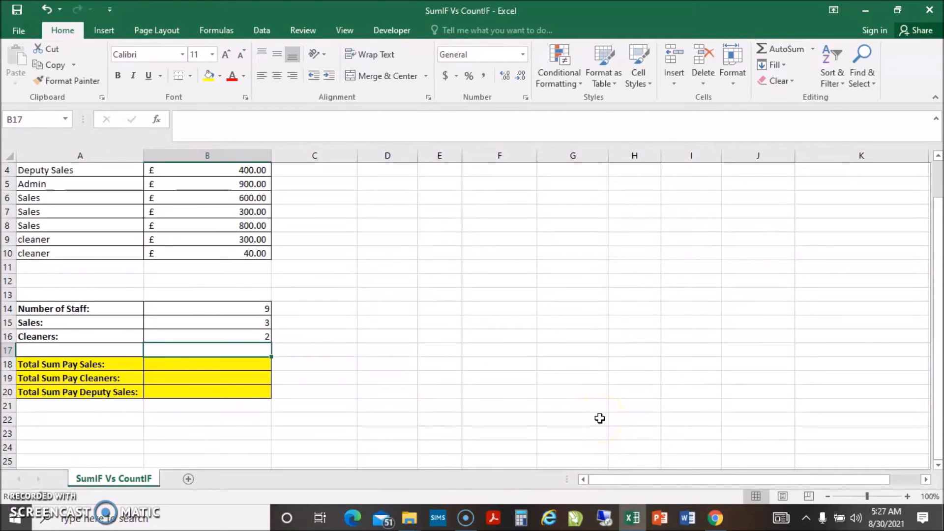
scroll(380, 382, up, 1)
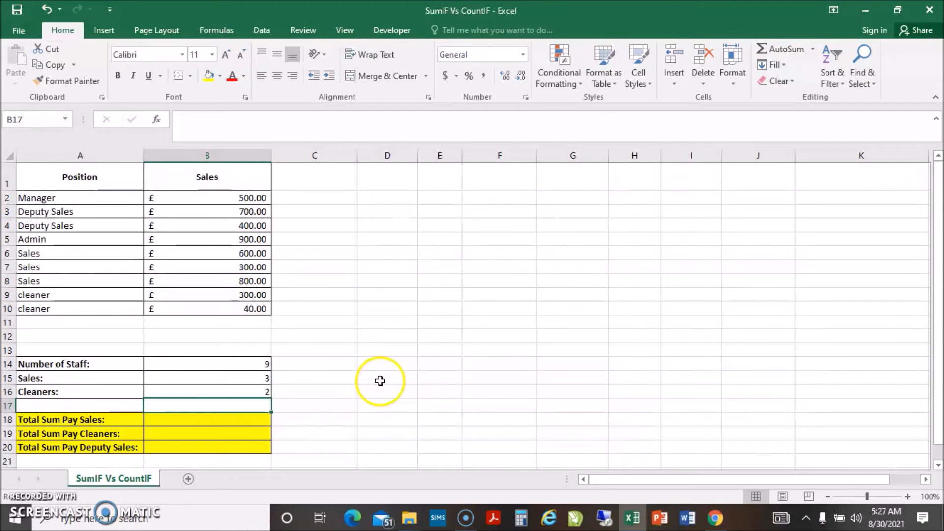
click(190, 419)
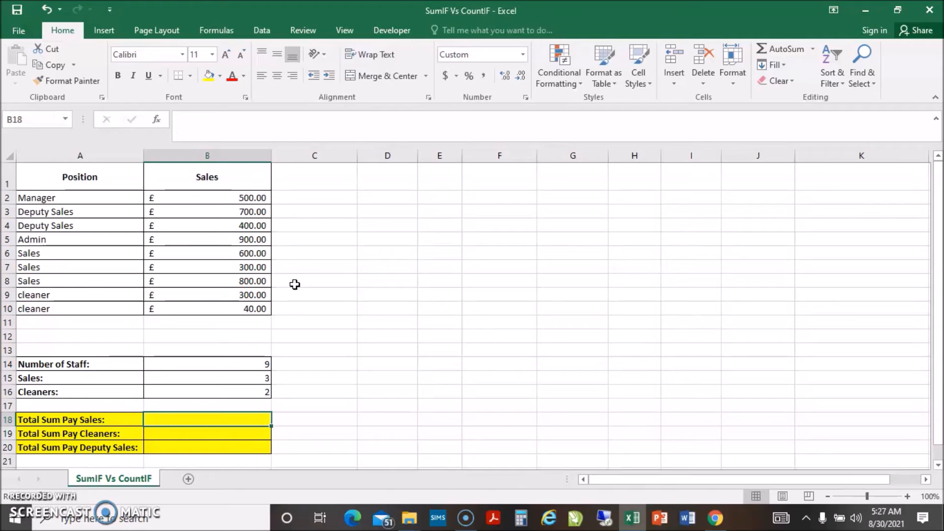
text(=)
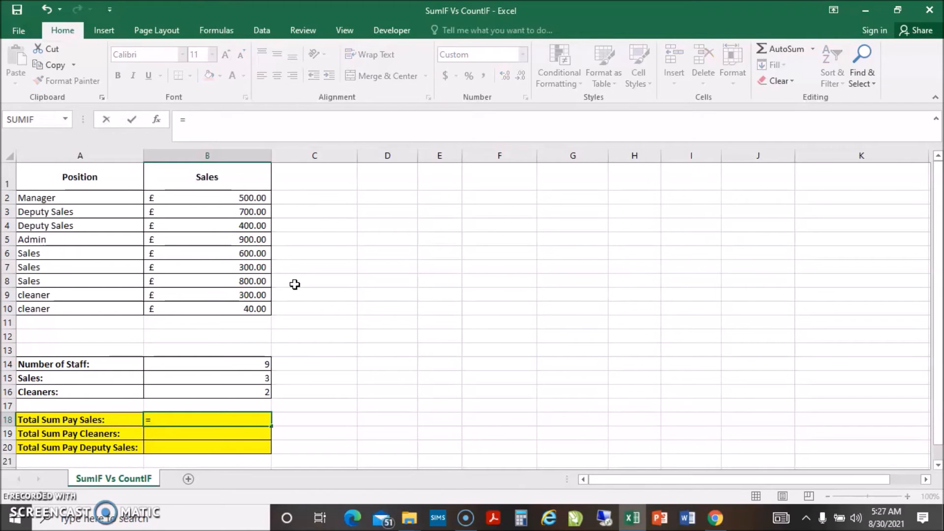
text(sum)
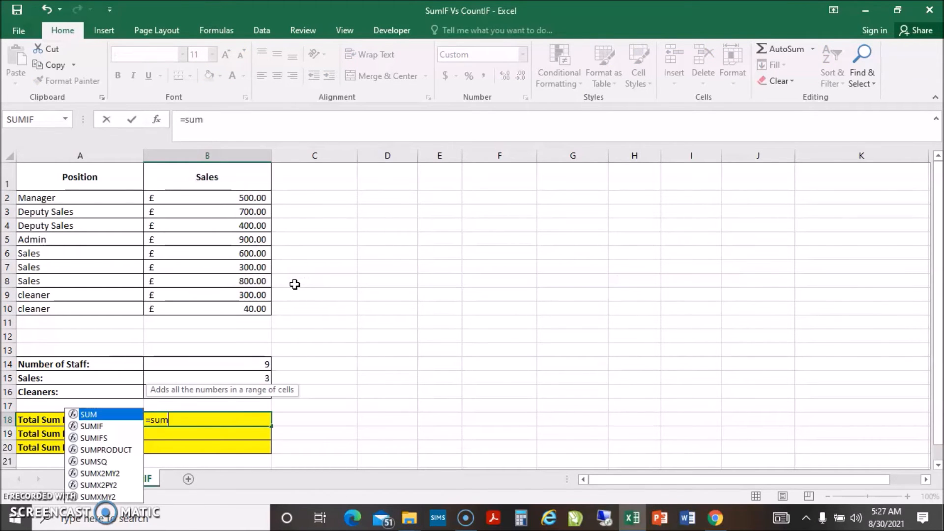
click(241, 252)
click(226, 419)
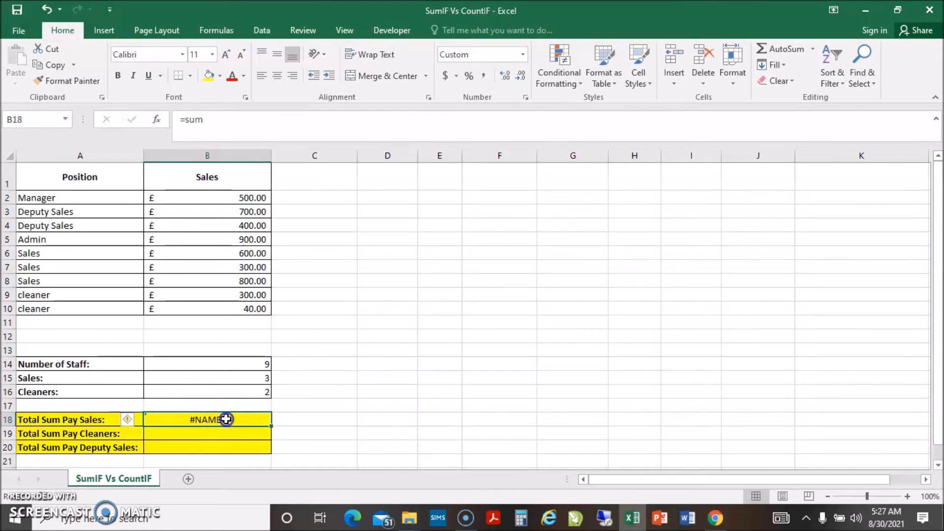
double_click(226, 419)
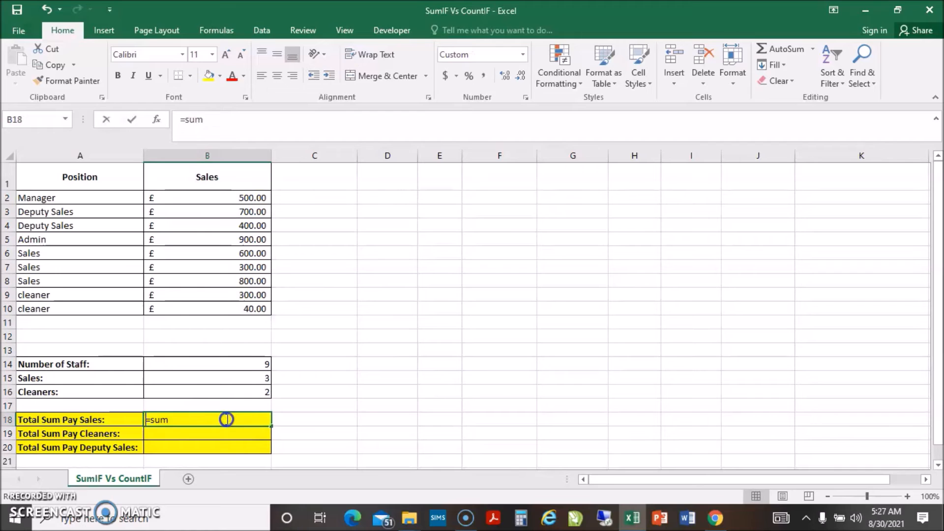
key(BackSpace)
key(BackSpace)
key(BackSpace)
text(su)
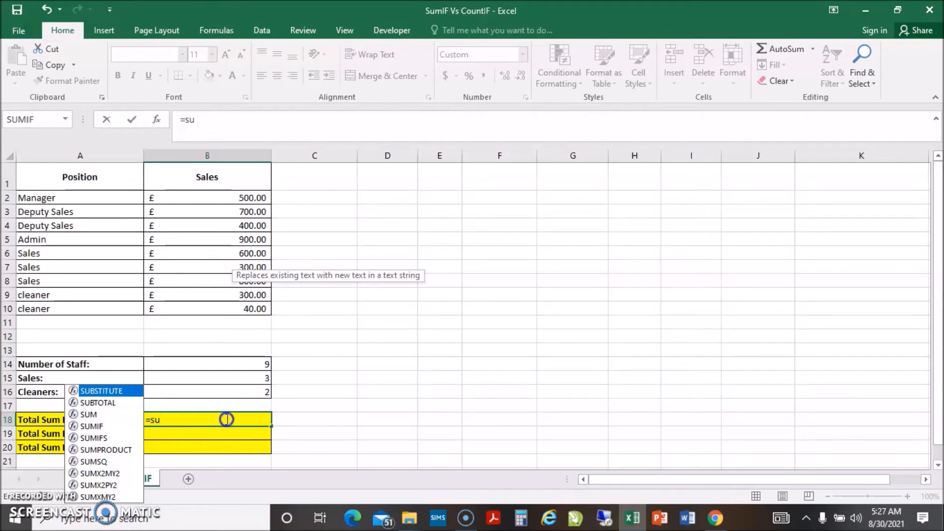
double_click(91, 414)
drag(238, 195, 228, 304)
key(Return)
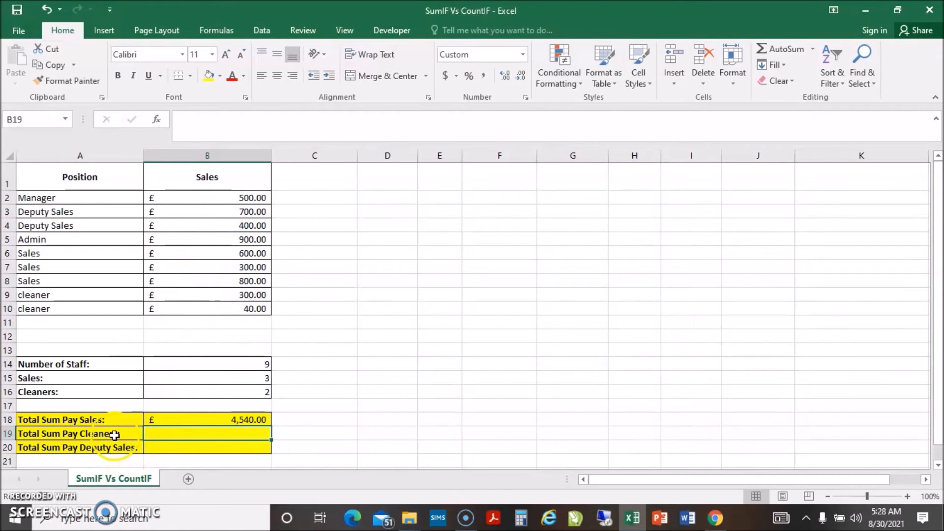
Rename the amounts column's header in cell B1 as Total
click(210, 420)
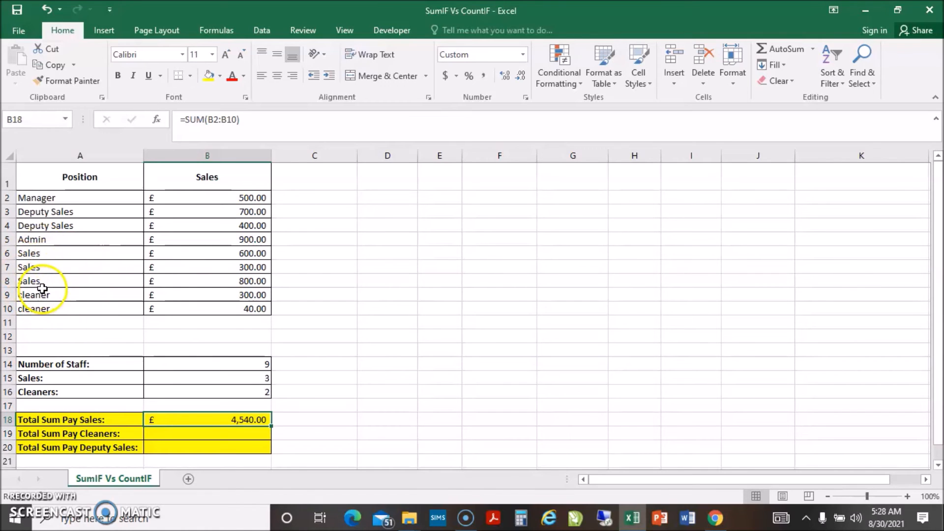
click(235, 178)
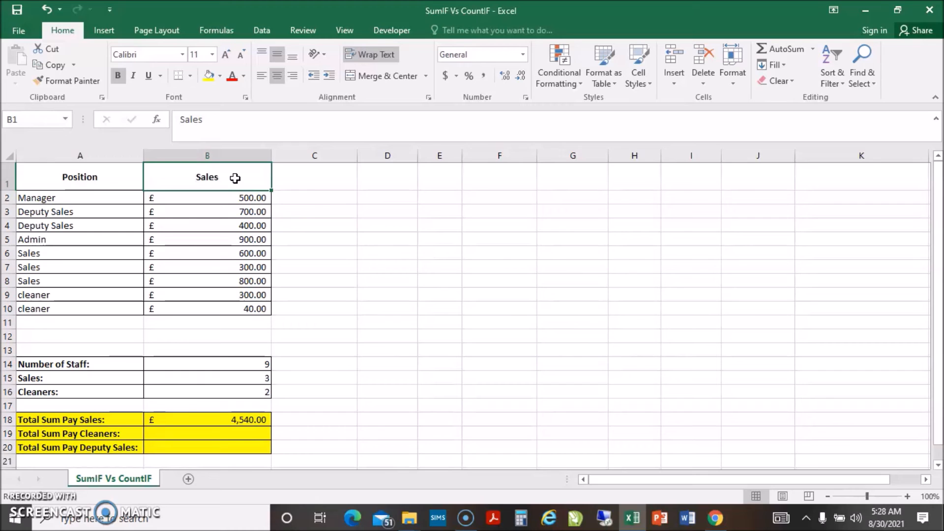
text(Tota)
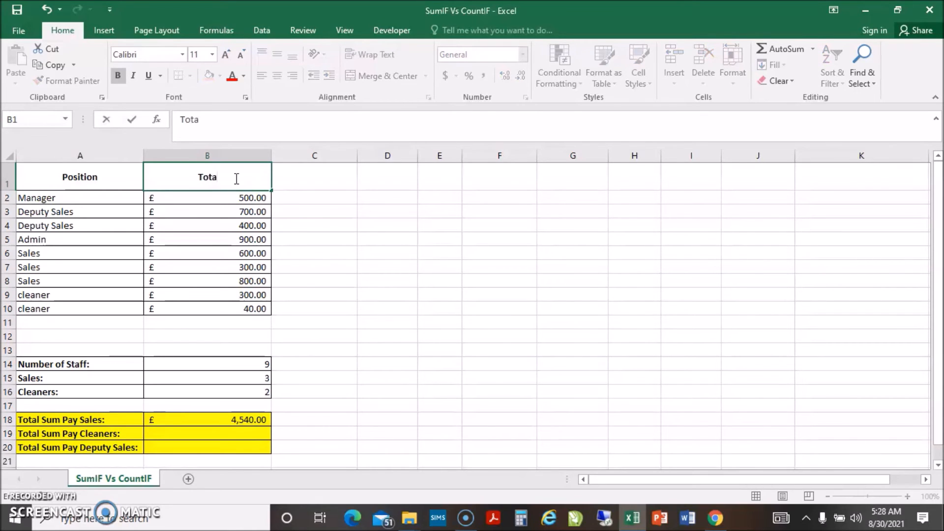
text(l)
click(392, 253)
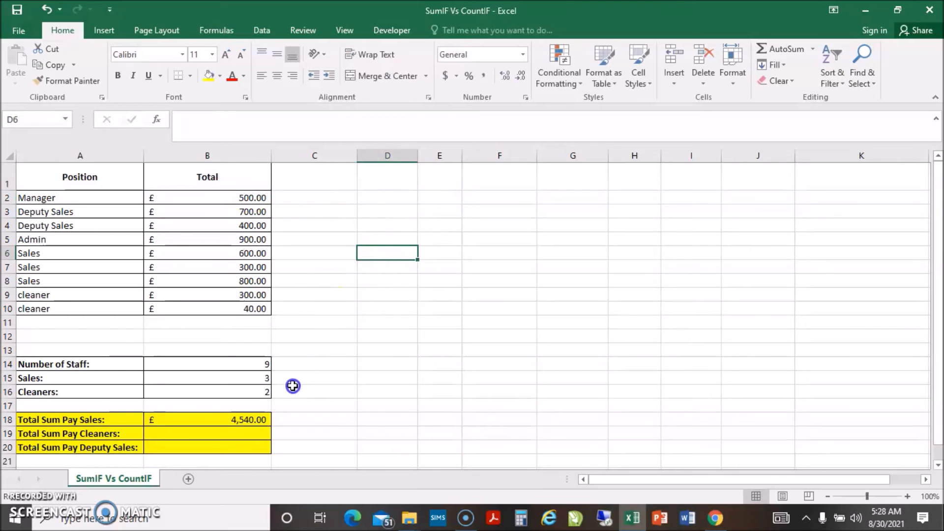
Examine the formula in cell B18 against the Sales positions in A6:A8 and the amounts for the cleaners and deputy sales
click(234, 422)
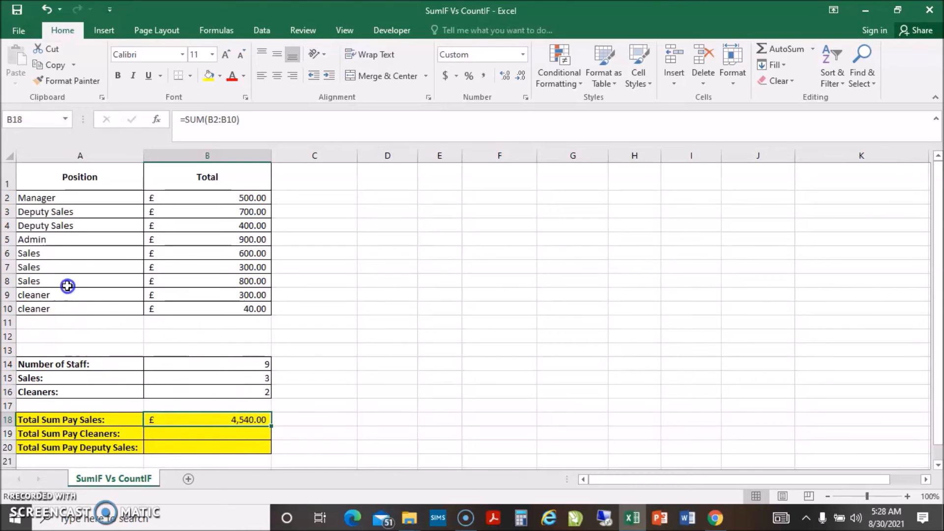
drag(37, 253, 38, 278)
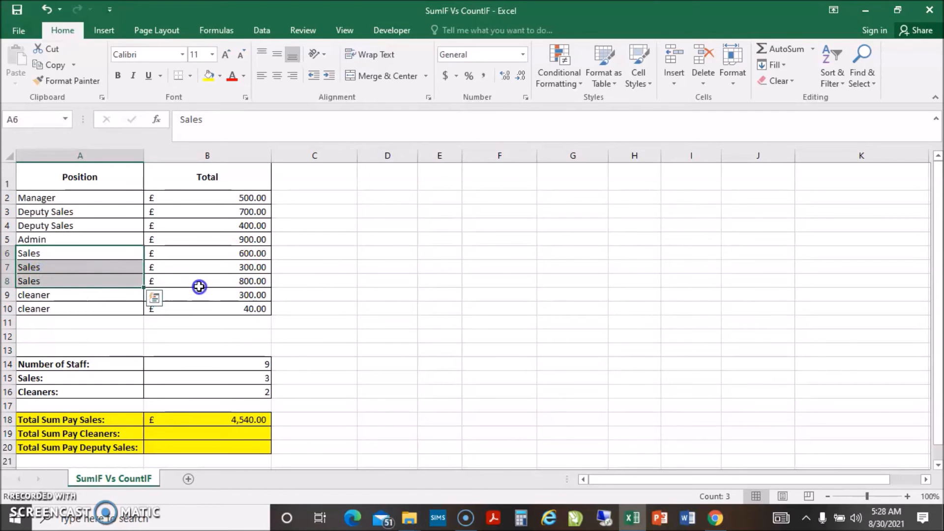
click(101, 434)
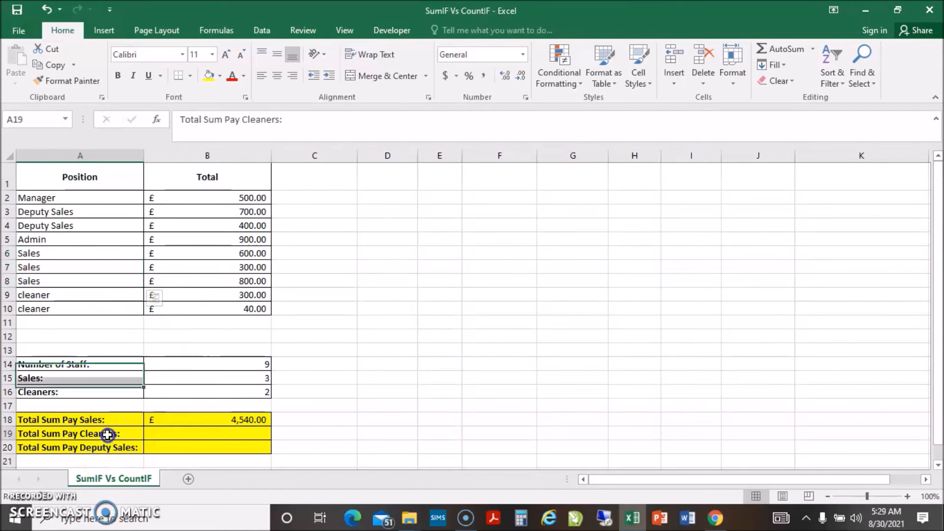
drag(246, 297, 249, 307)
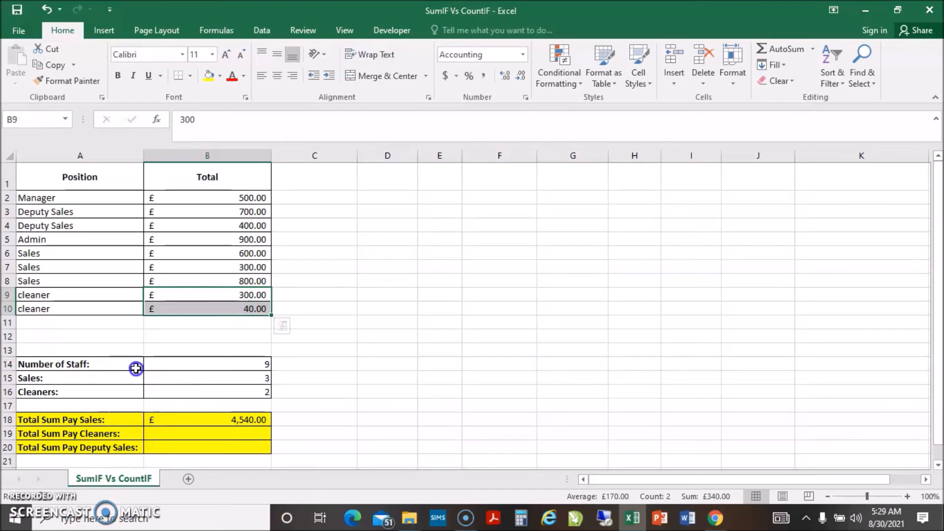
drag(246, 205, 250, 221)
Replace the formula in cell B18 with a SUMIF over A2:A10, using cell A6 as the criteria and B2:B10 as the sum range
click(232, 415)
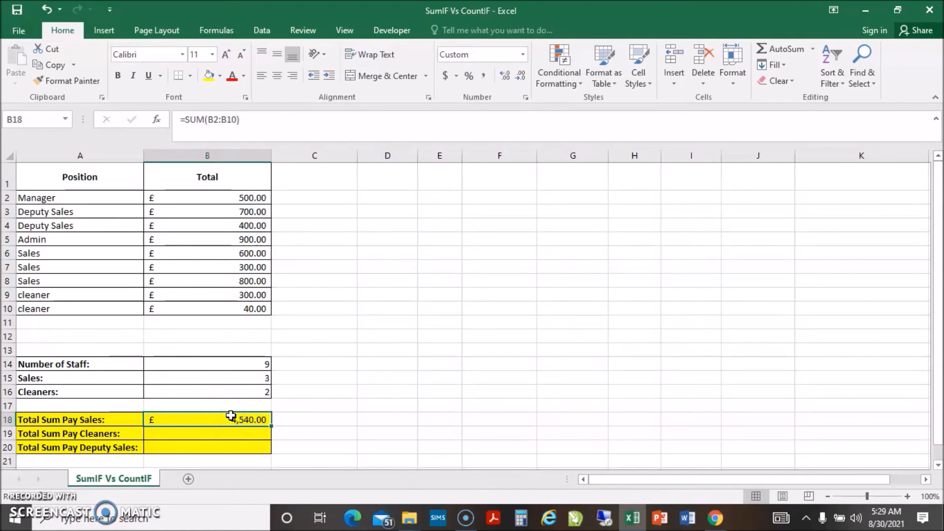
key(Delete)
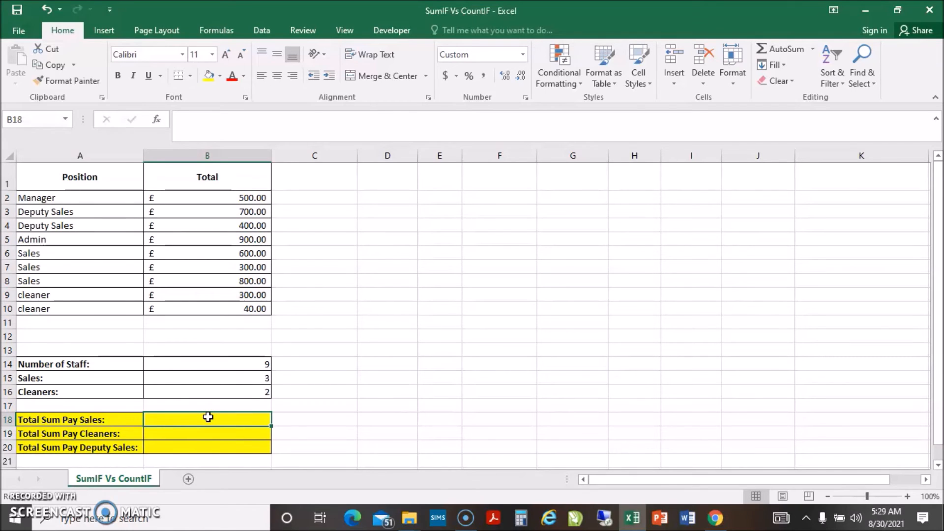
text(=sum)
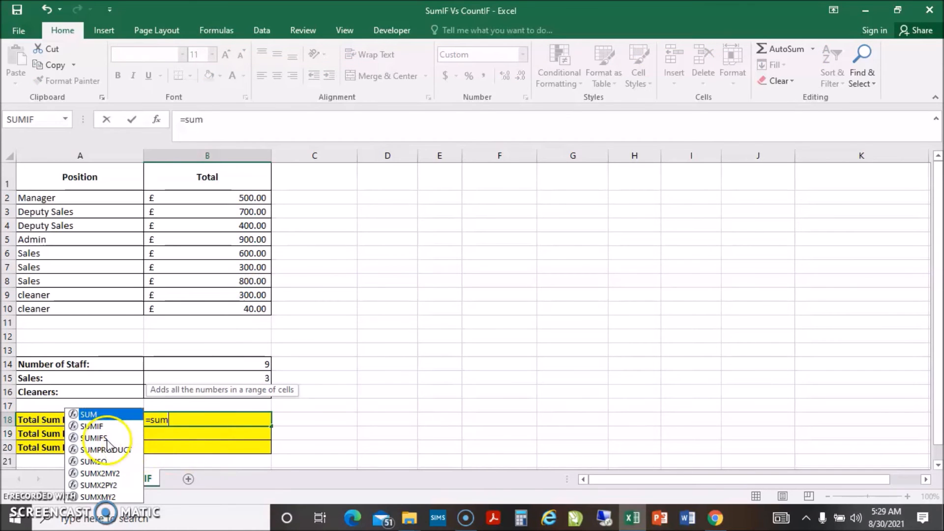
double_click(93, 426)
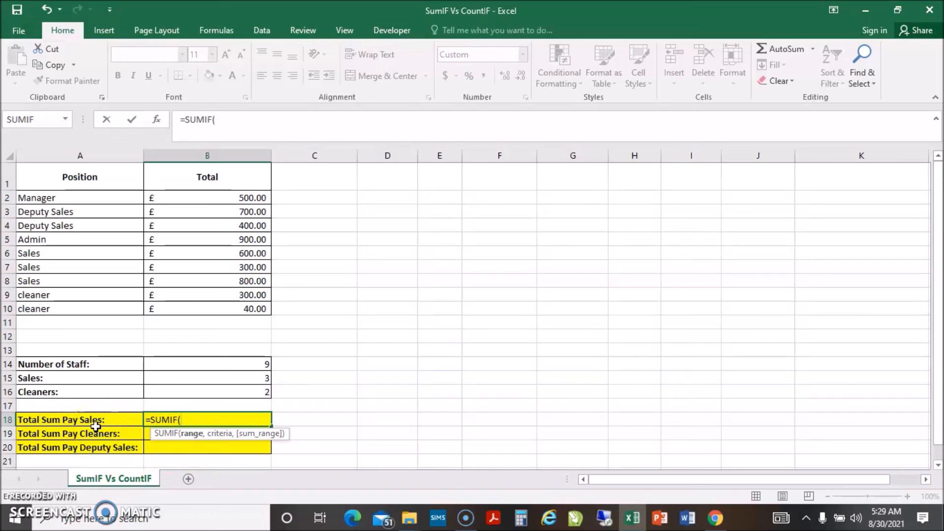
click(190, 439)
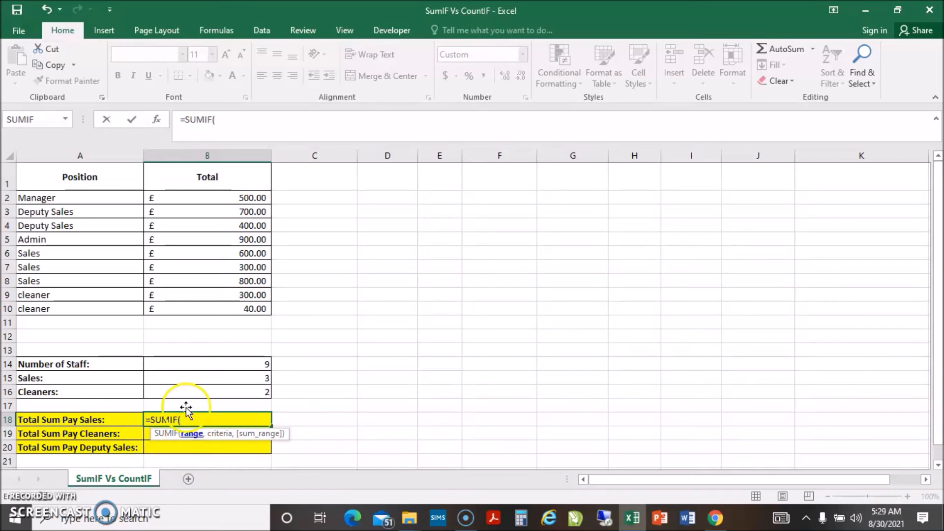
drag(59, 198, 52, 309)
text(,)
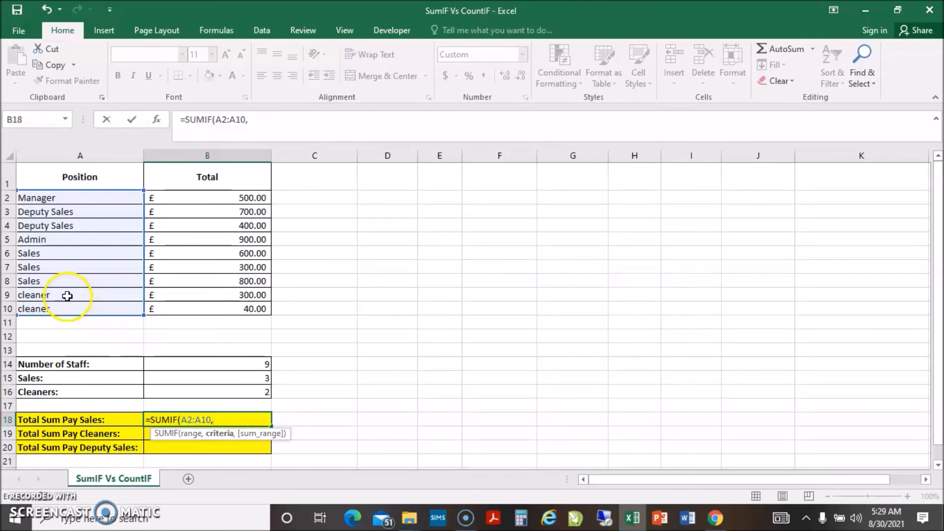
click(34, 254)
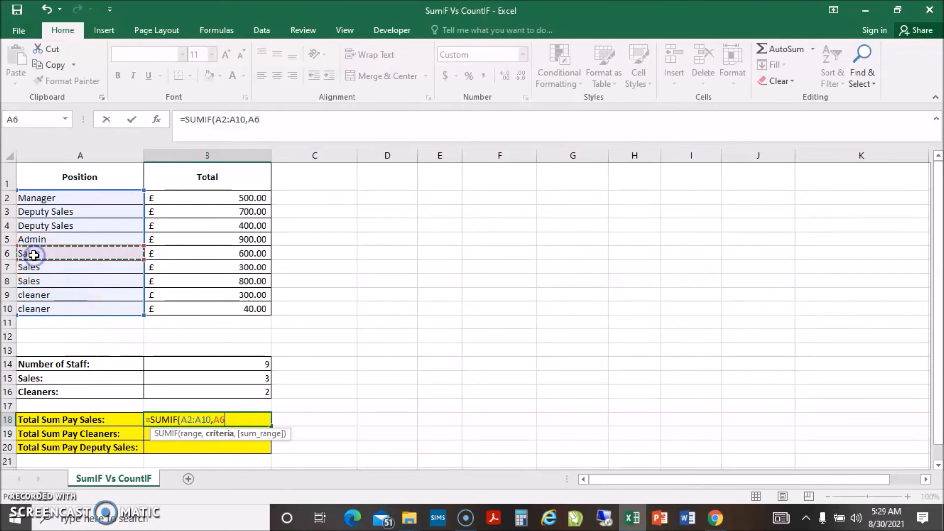
text(,)
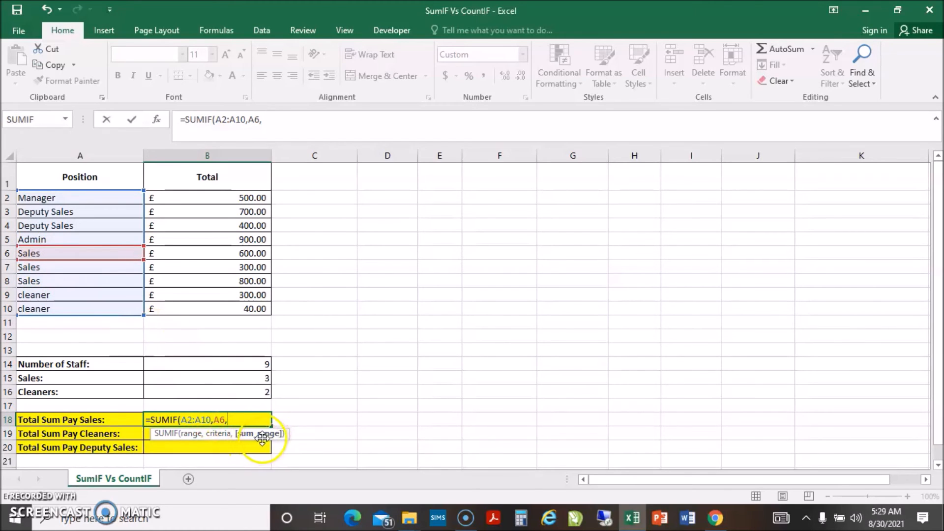
click(252, 198)
drag(252, 198, 238, 310)
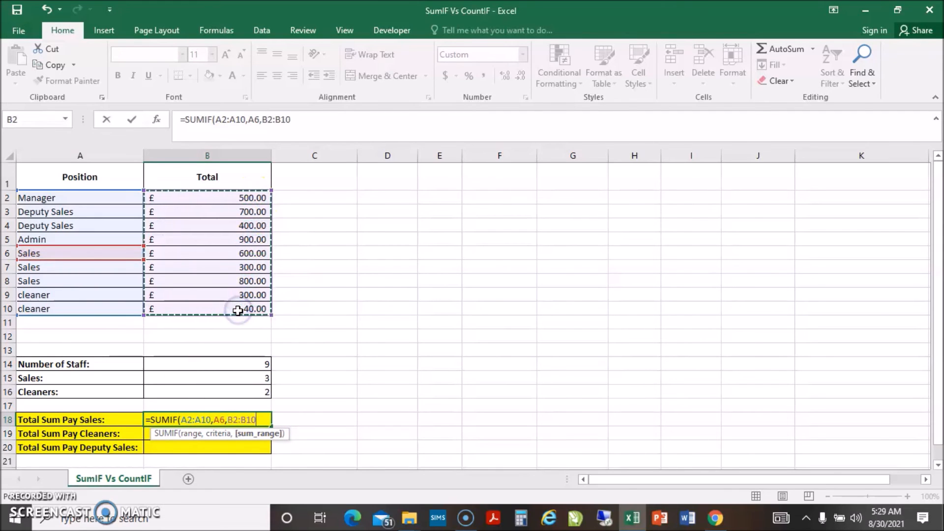
text())
key(Return)
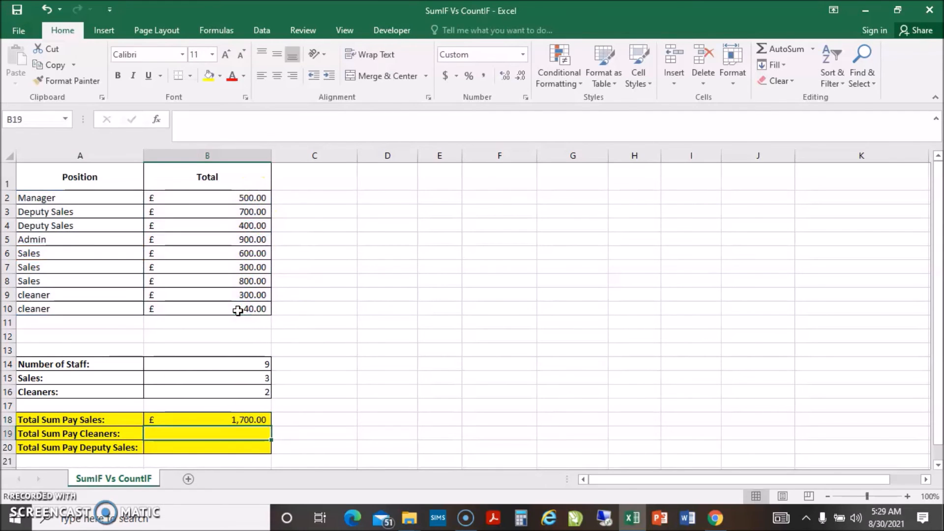
Total the cleaners' pay in cell B19 with a SUMIF over A2:A10, criteria A9 and sum range B2:B10, and check it against B9:B10
click(208, 447)
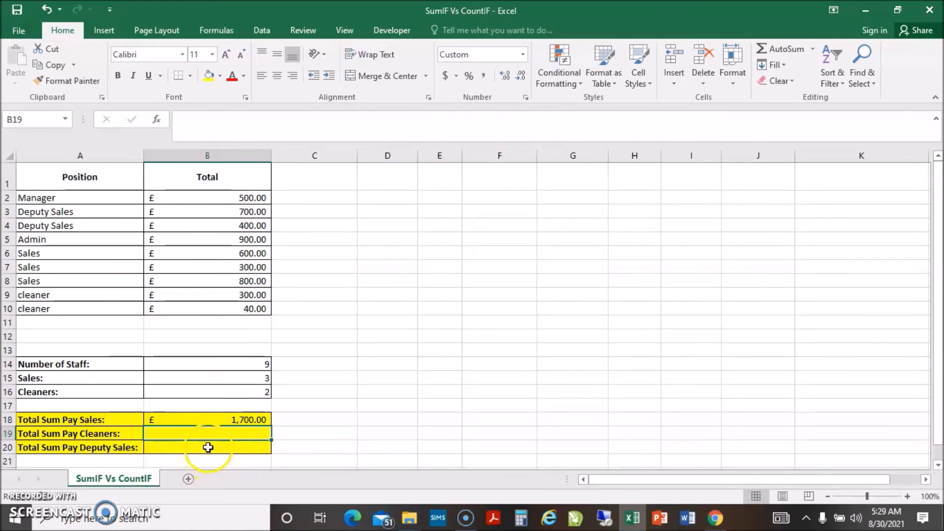
text(=)
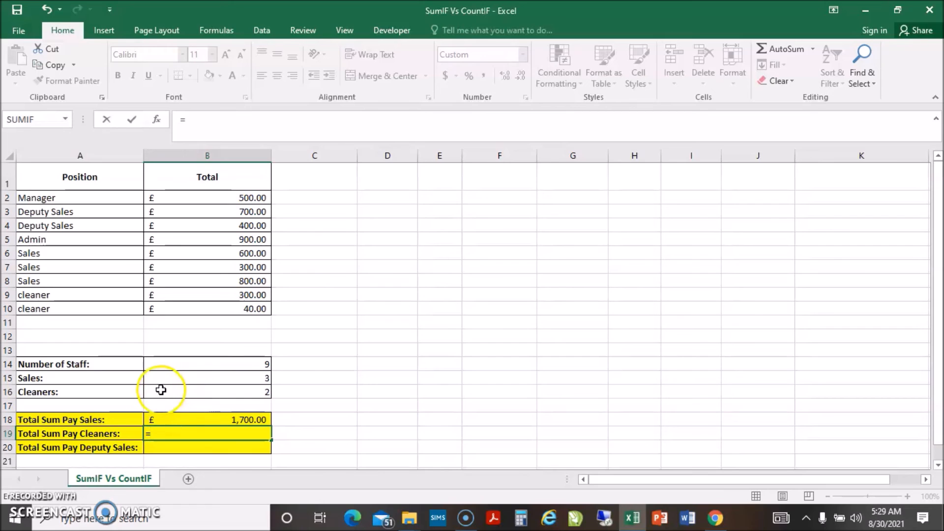
text(sum)
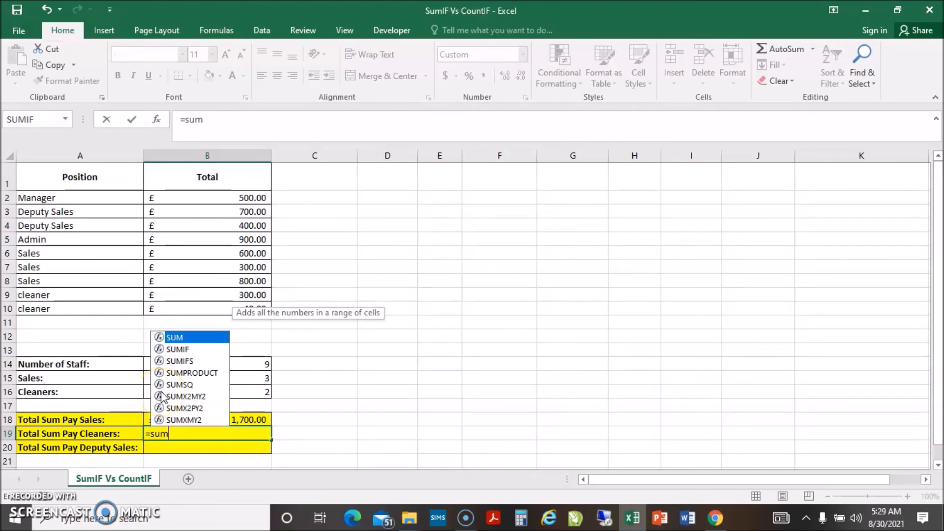
double_click(192, 348)
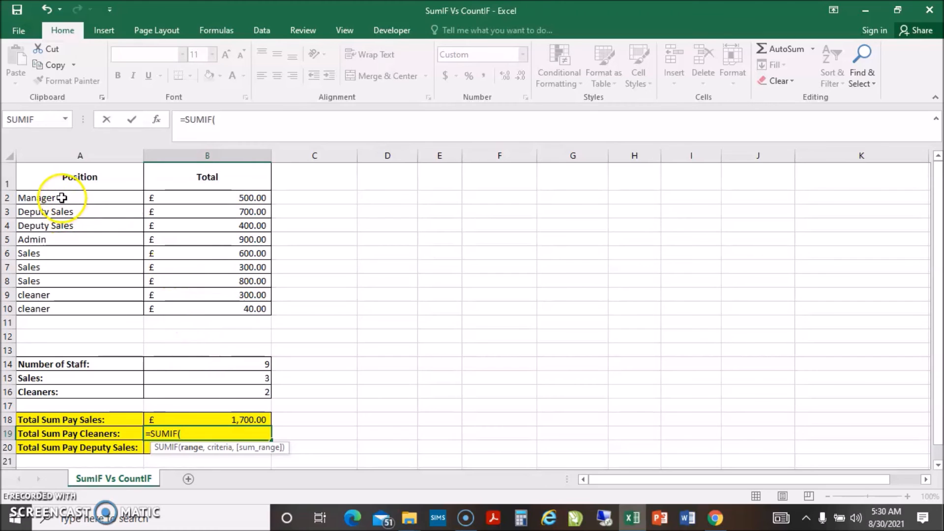
drag(62, 194, 49, 306)
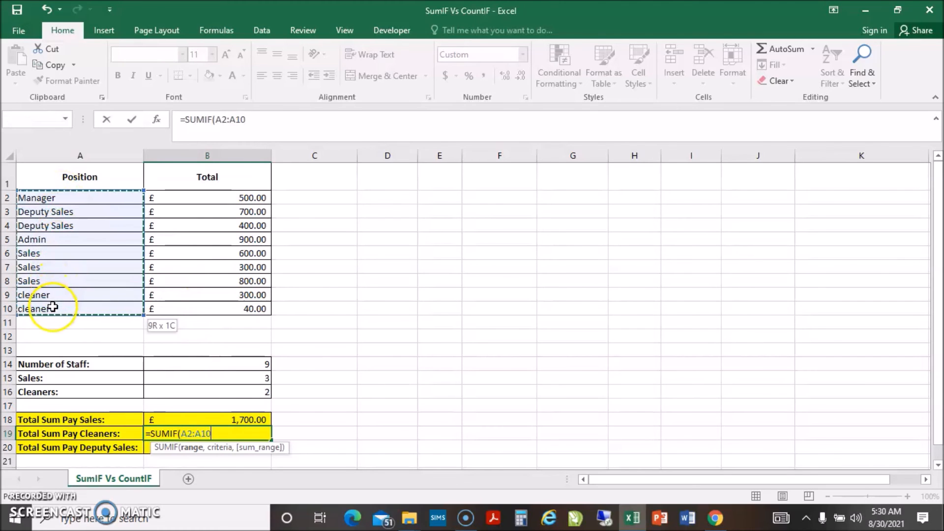
text(,)
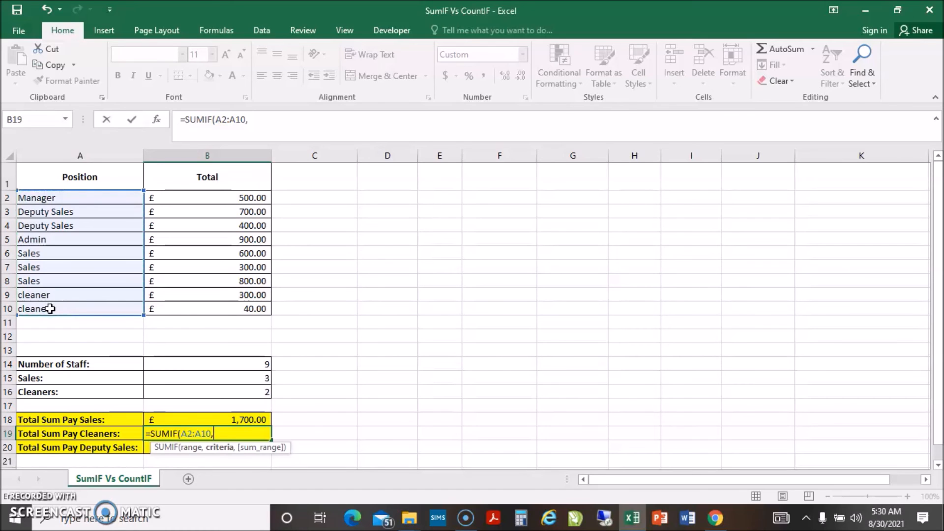
click(67, 316)
click(67, 295)
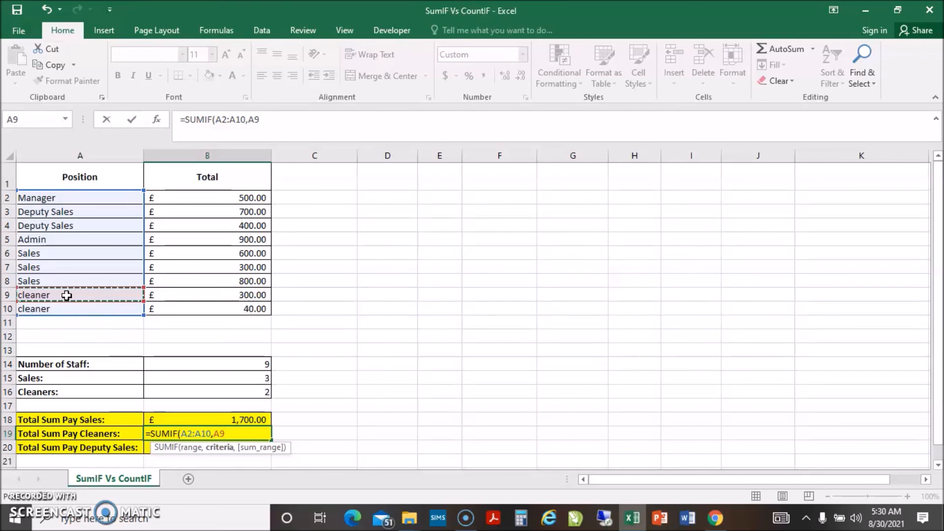
text(,)
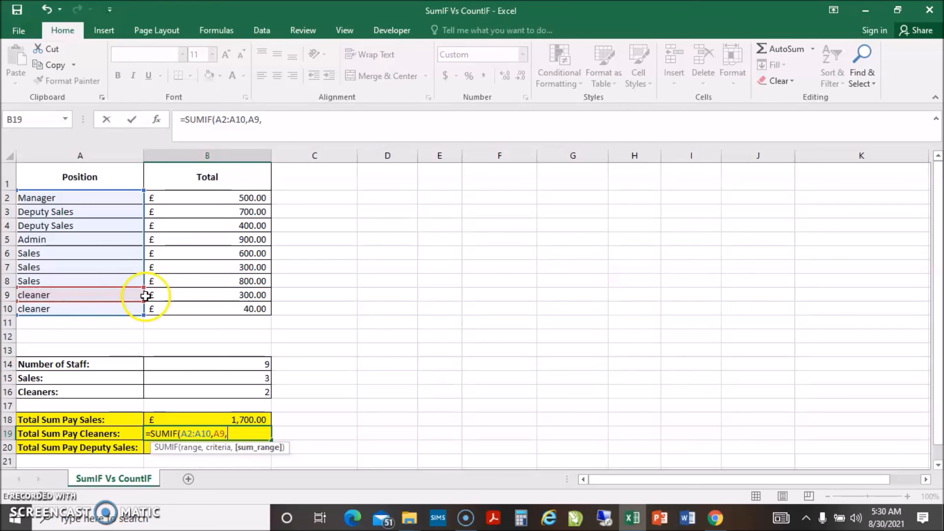
drag(211, 196, 202, 315)
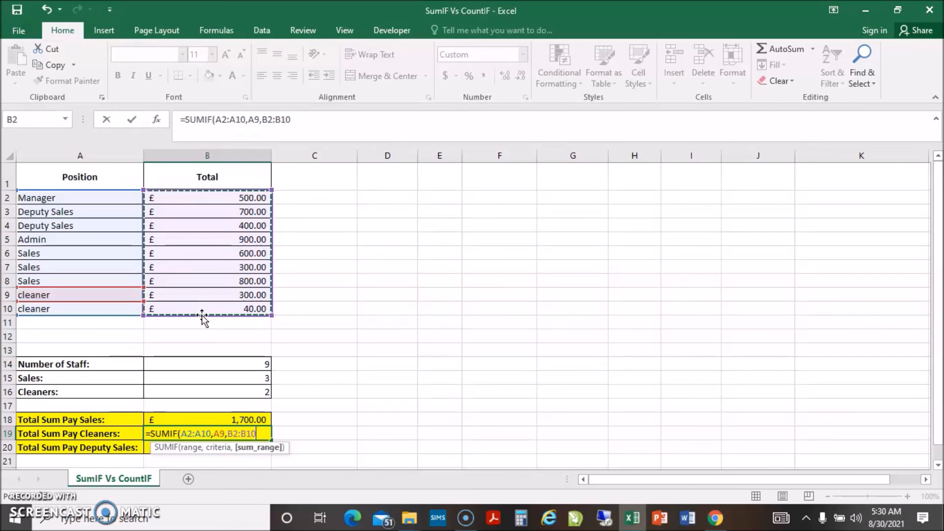
key(Return)
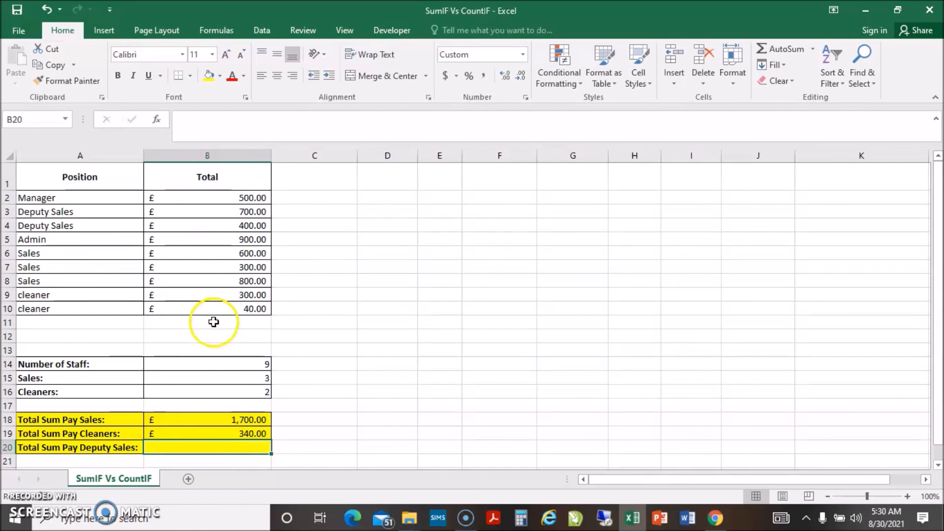
click(258, 295)
drag(258, 294, 255, 307)
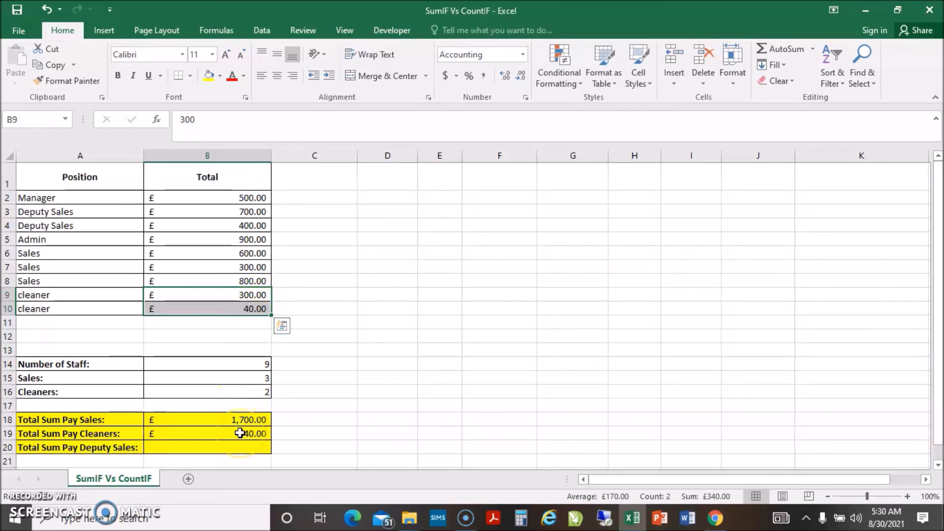
Total the deputy sales pay in cell B20 with a SUMIF over A2:A10, criteria A3 and sum range B2:B10, and check it against B3:B4
click(221, 446)
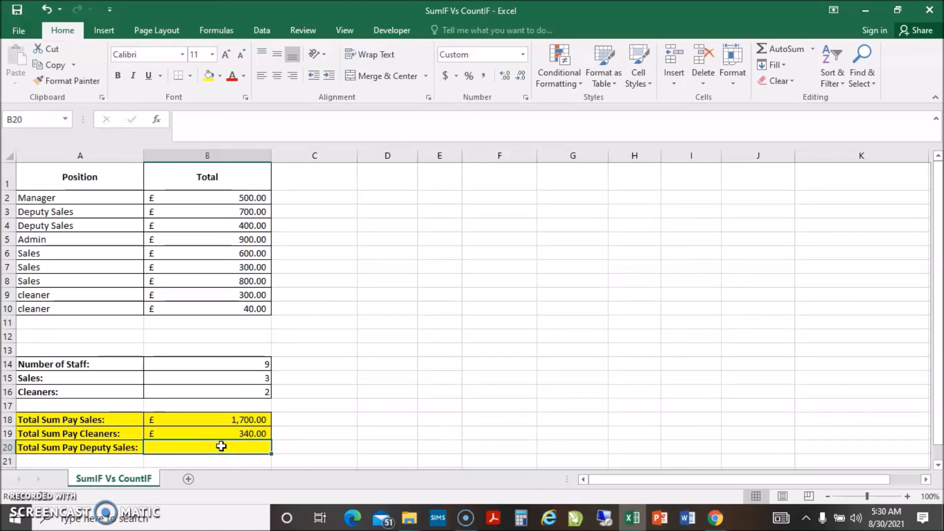
text(=s)
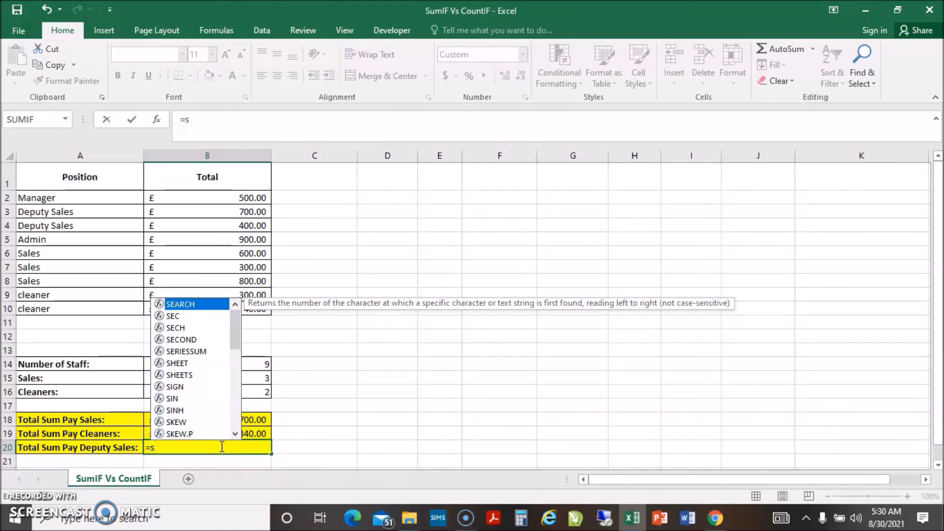
text(um)
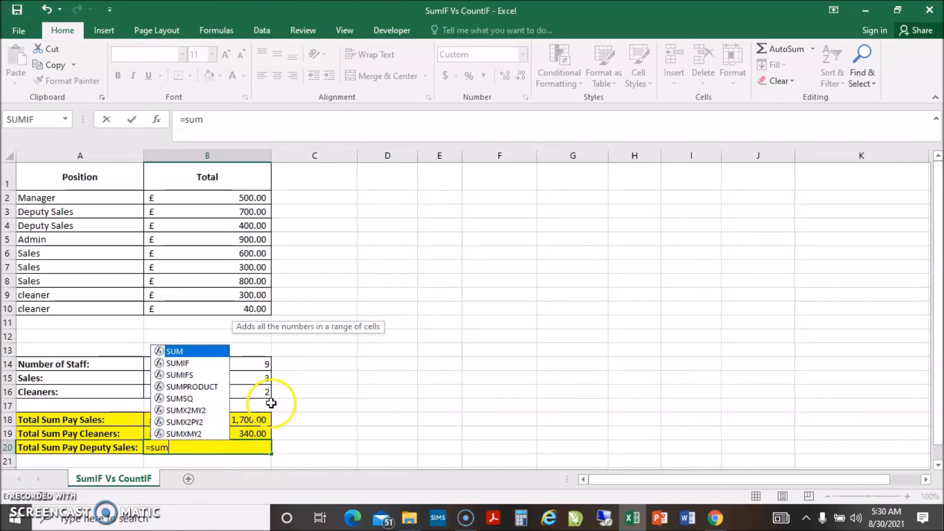
double_click(190, 362)
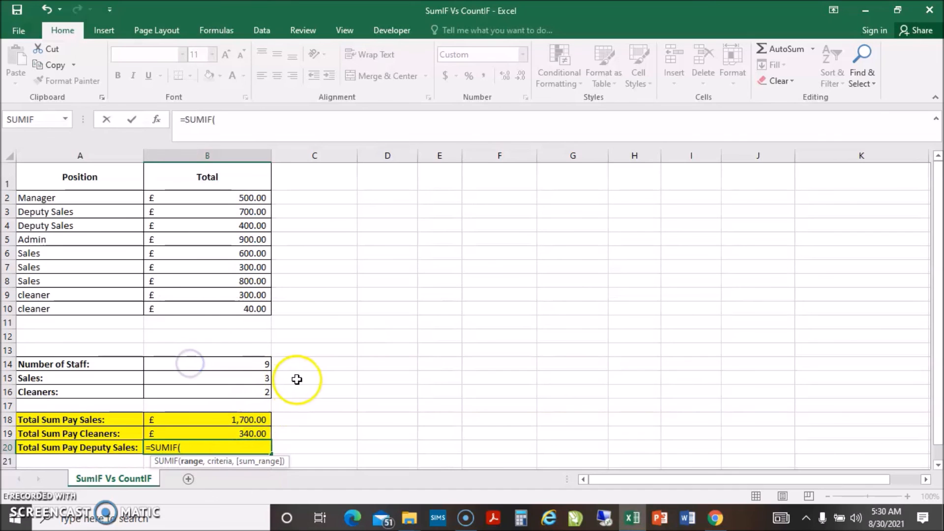
drag(75, 197, 77, 310)
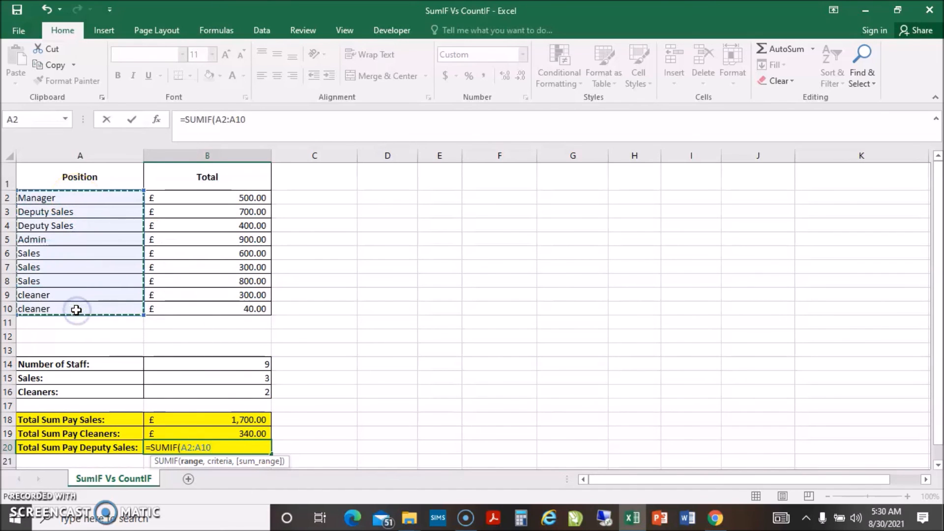
text(,)
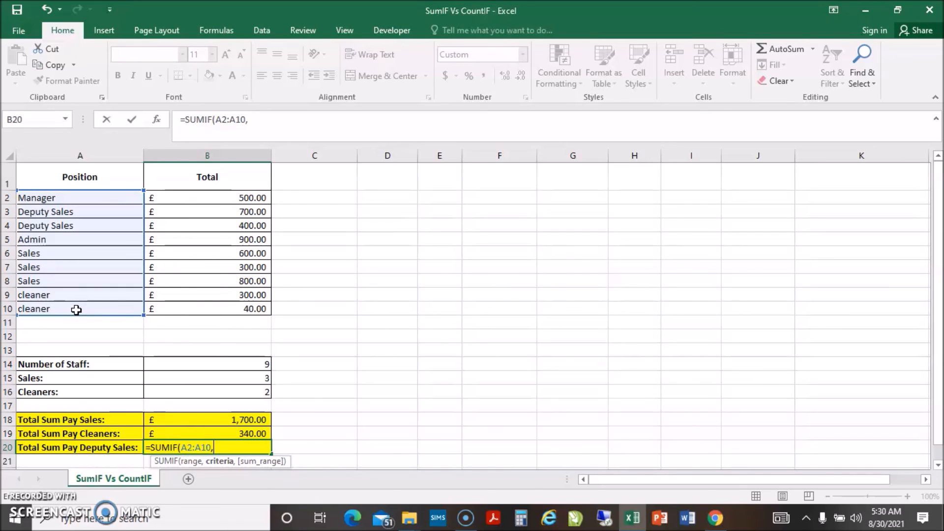
click(77, 213)
text(,)
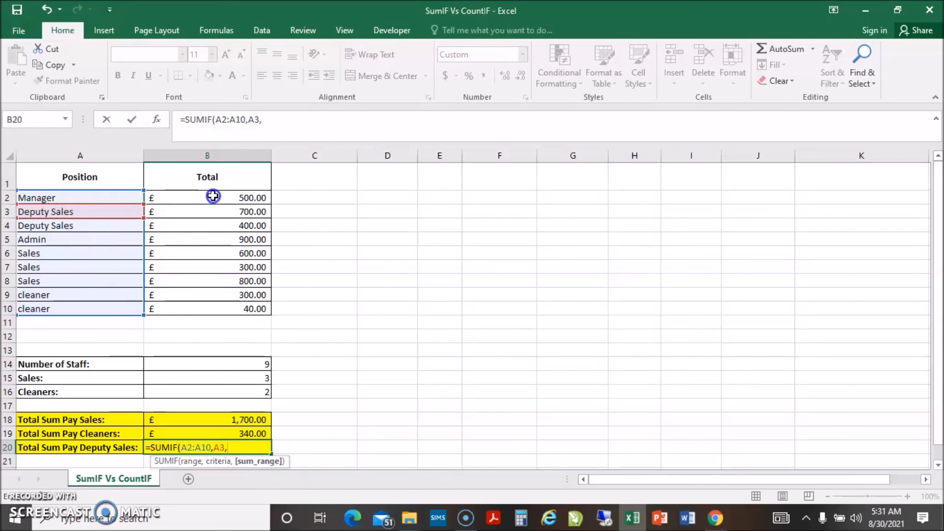
drag(217, 193, 200, 307)
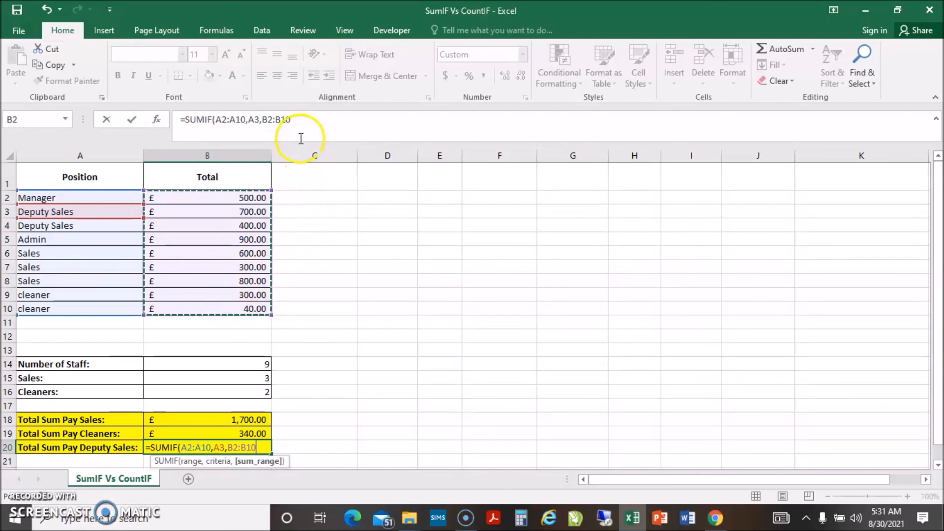
drag(298, 121, 217, 120)
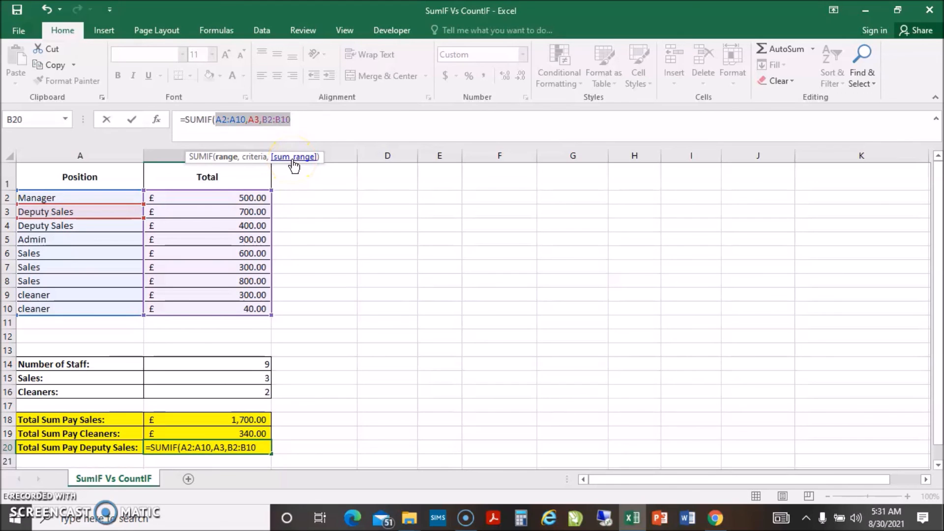
key(Return)
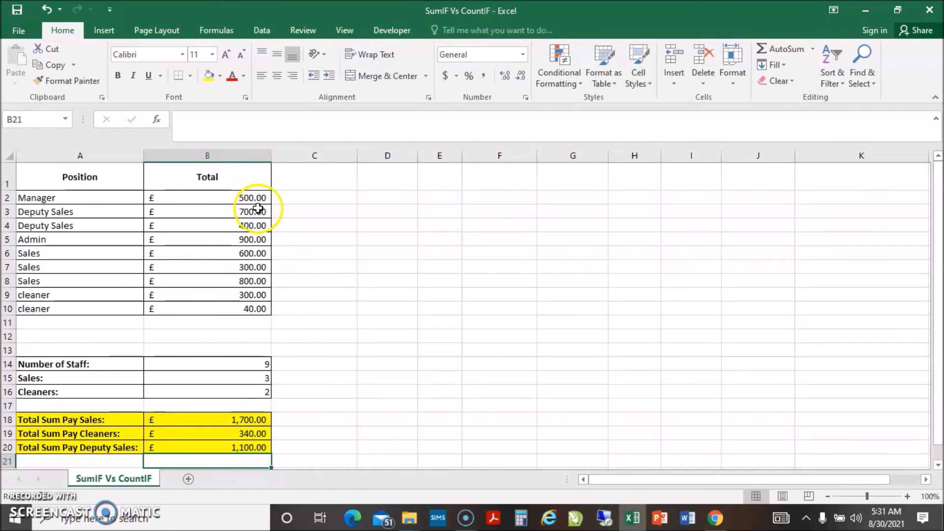
drag(252, 211, 259, 226)
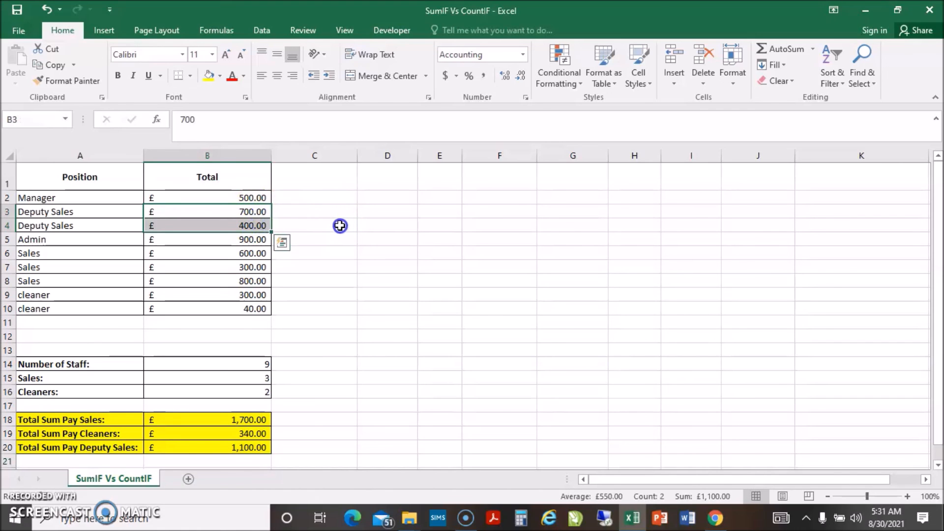